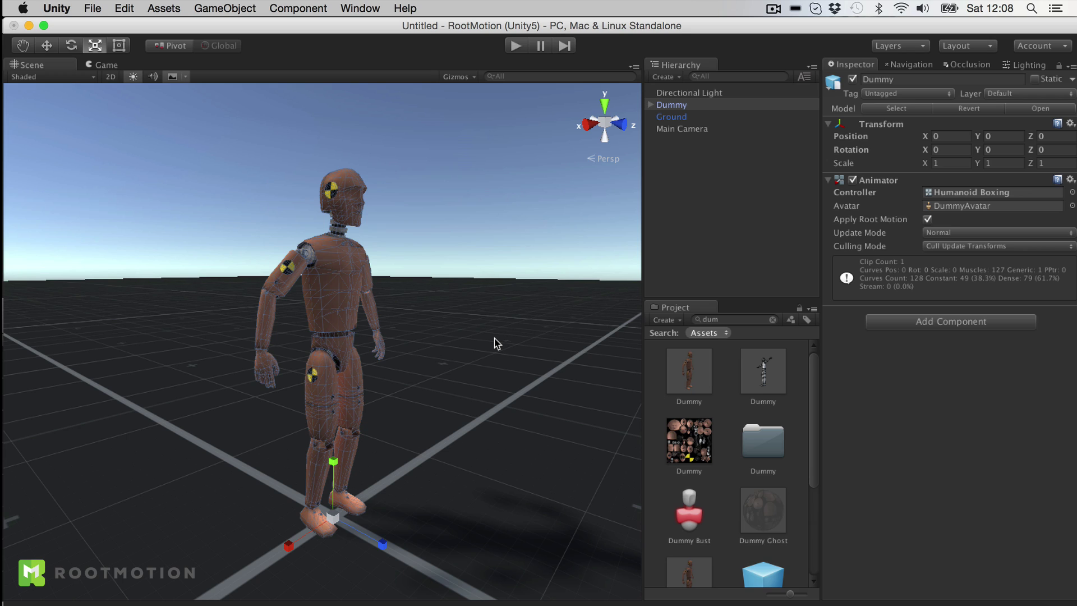
Add the Biped Ragdoll Creator component to the Dummy object.
middle_click_drag(476, 346, 476, 332)
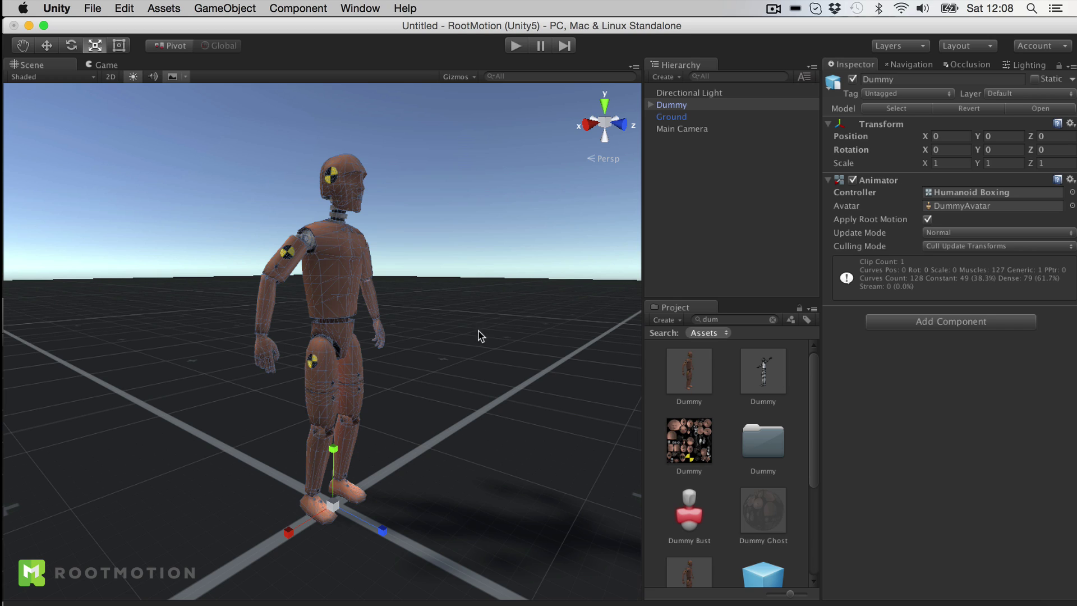
left_click(936, 322)
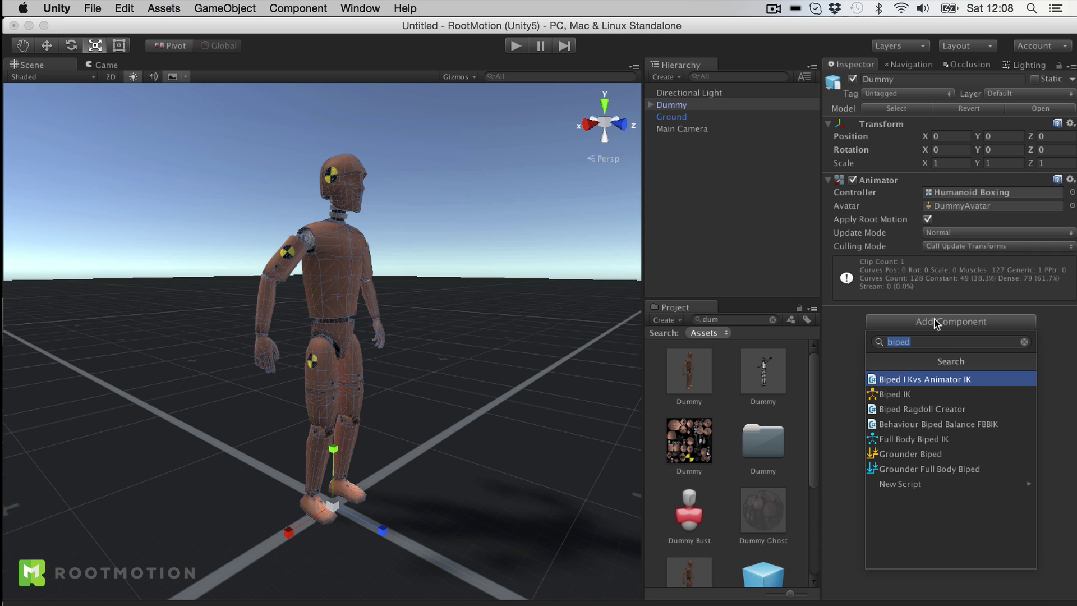
type("pi")
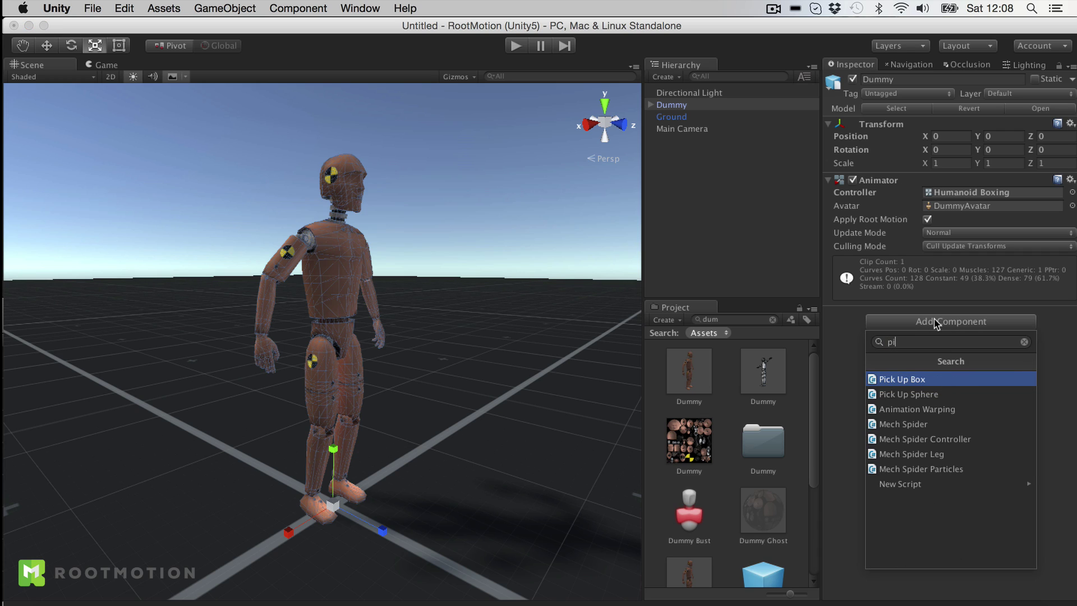
key("BackSpace")
key("BackSpace")
type("biped")
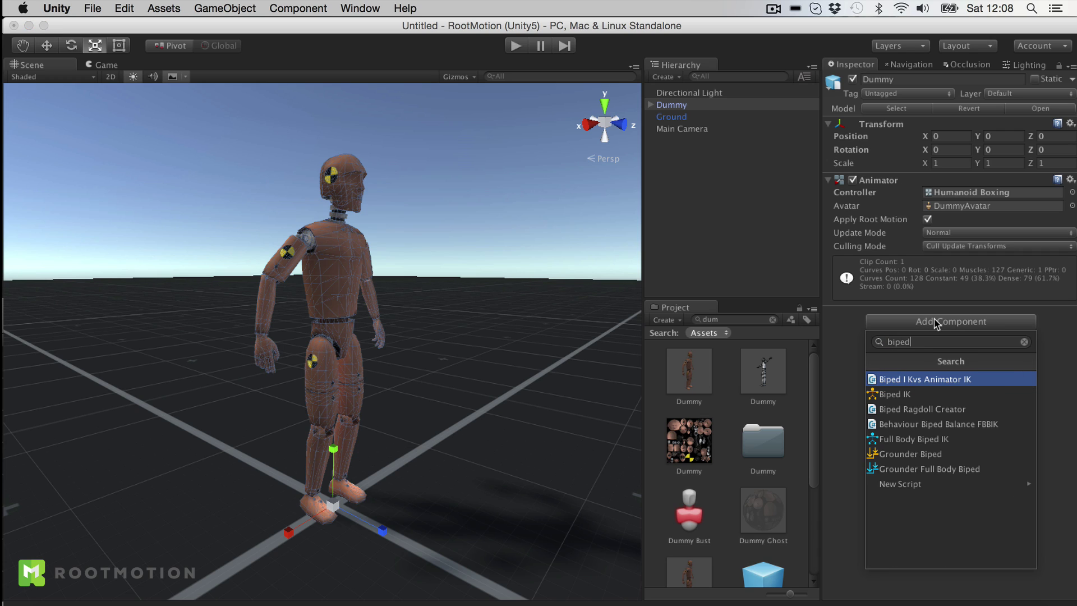
key("Down")
key("Down")
key("Return")
key("q")
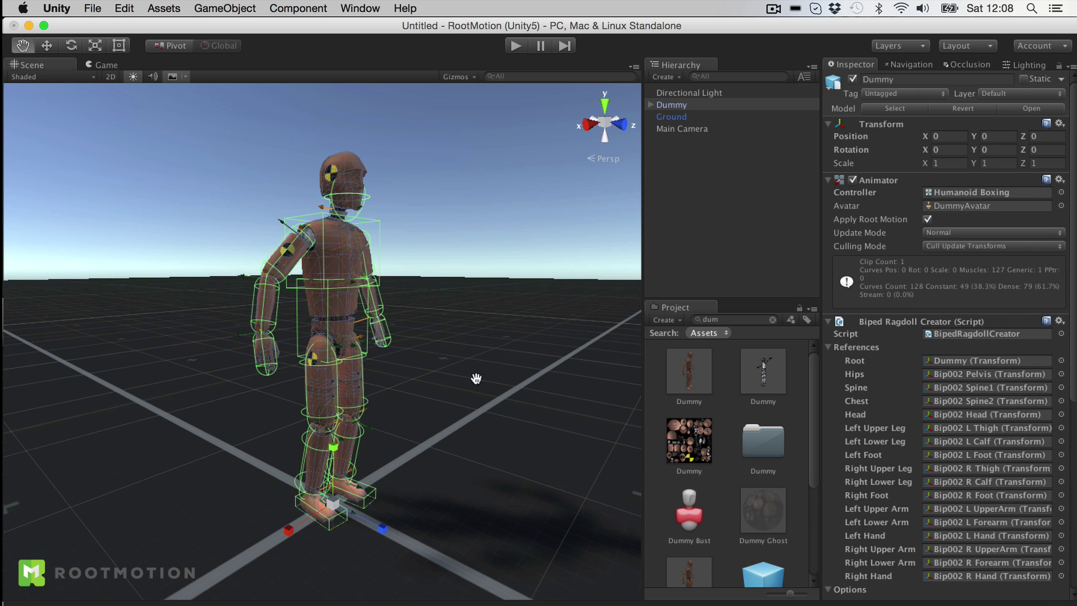
Toggle the ragdoll's optional Chest and Spine bones to compare the torso colliders.
key("r")
scroll(954, 393, "down", 5)
left_click(927, 477)
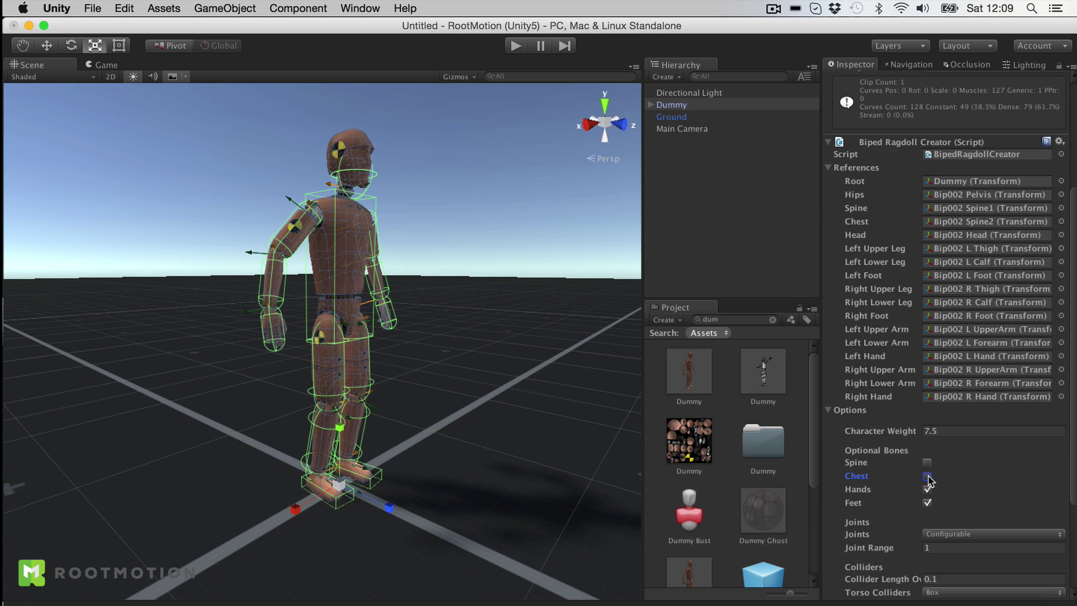
left_click(928, 477)
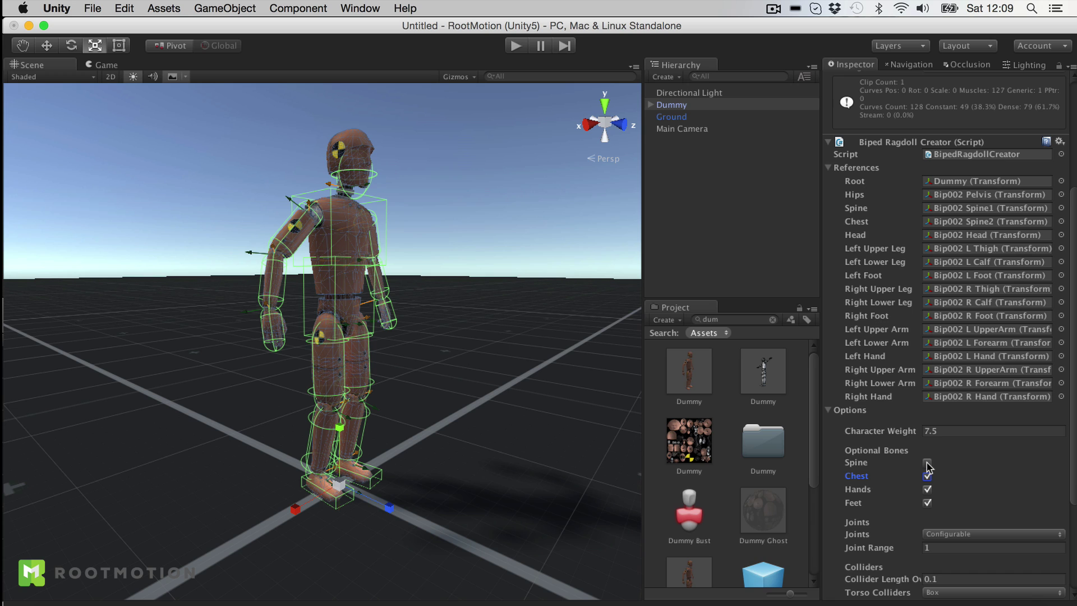
left_click(927, 463)
Start editing the ragdoll manually and fit the head collider around the dummy's head.
scroll(981, 470, "down", 3)
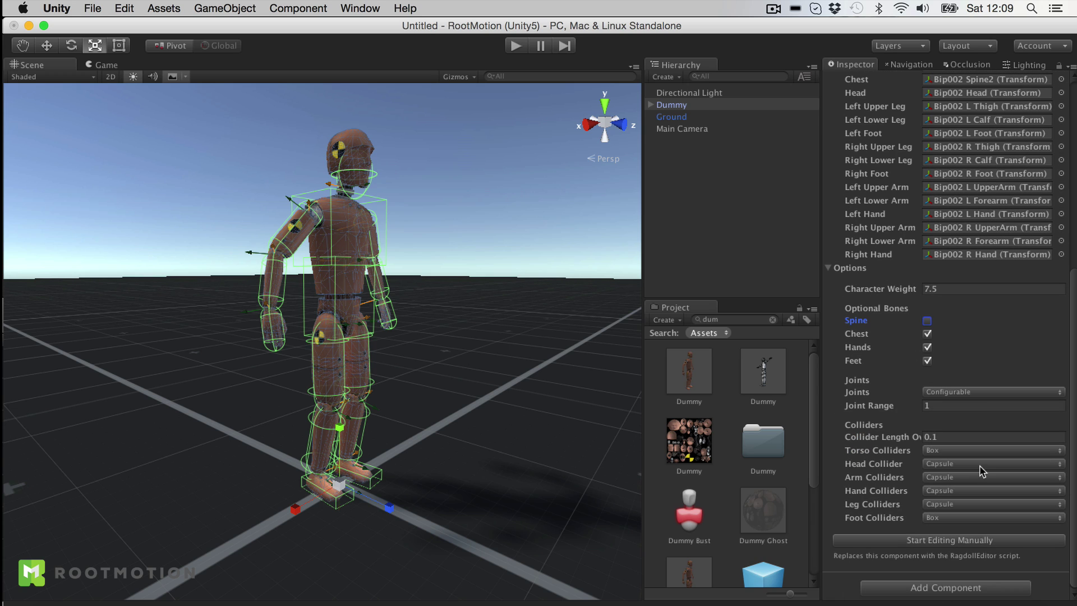
left_click(941, 540)
left_click(426, 252)
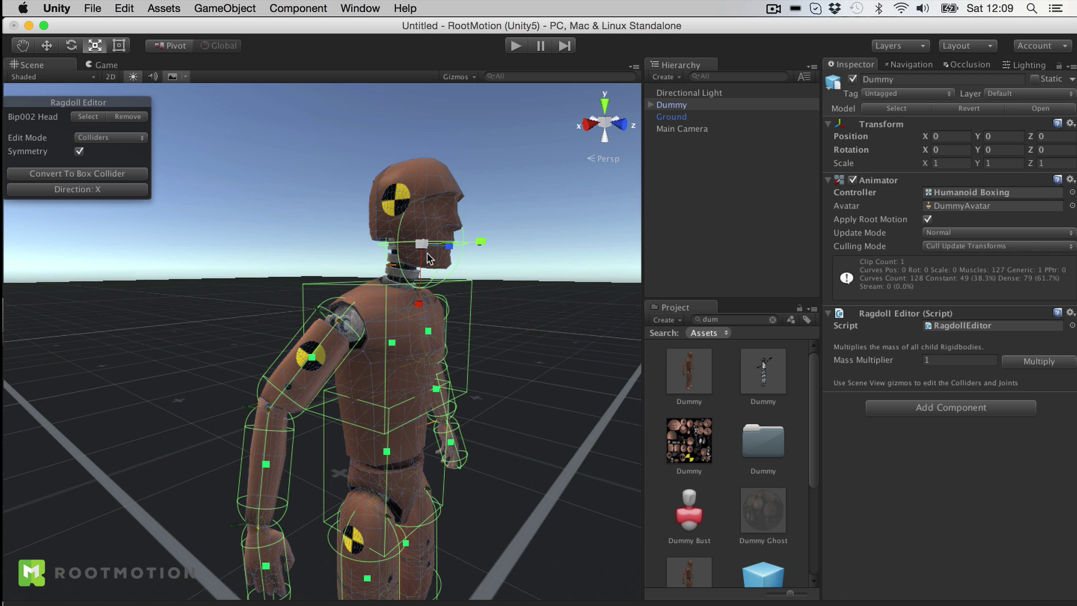
left_click_drag(466, 292, 592, 314, "alt")
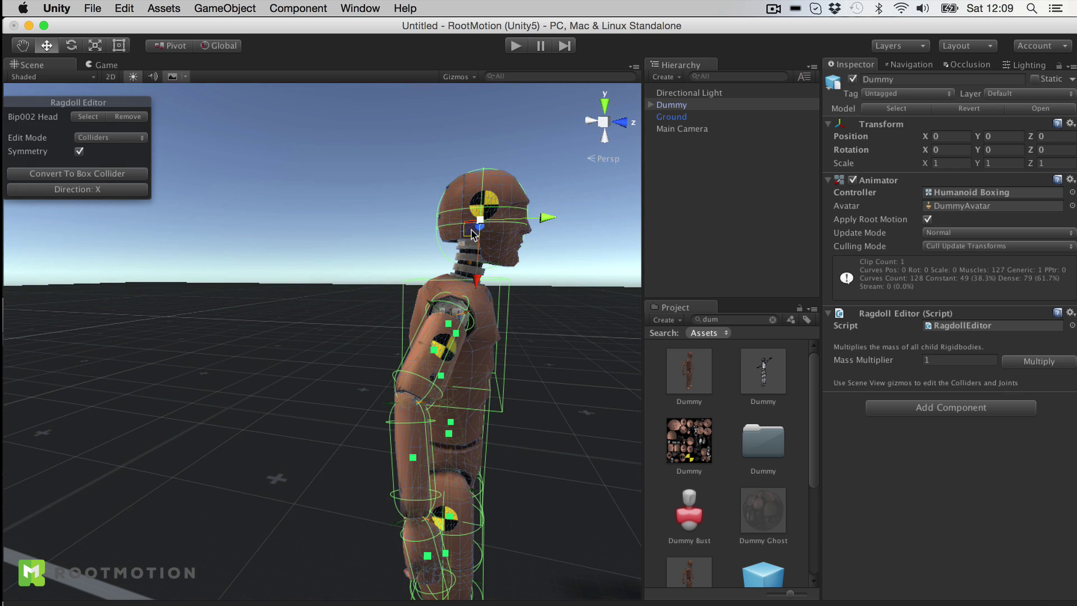
Resize the left thigh's collider around the thigh with Symmetry enabled.
left_click_drag(560, 368, 298, 389, "alt")
middle_click_drag(339, 443, 385, 298)
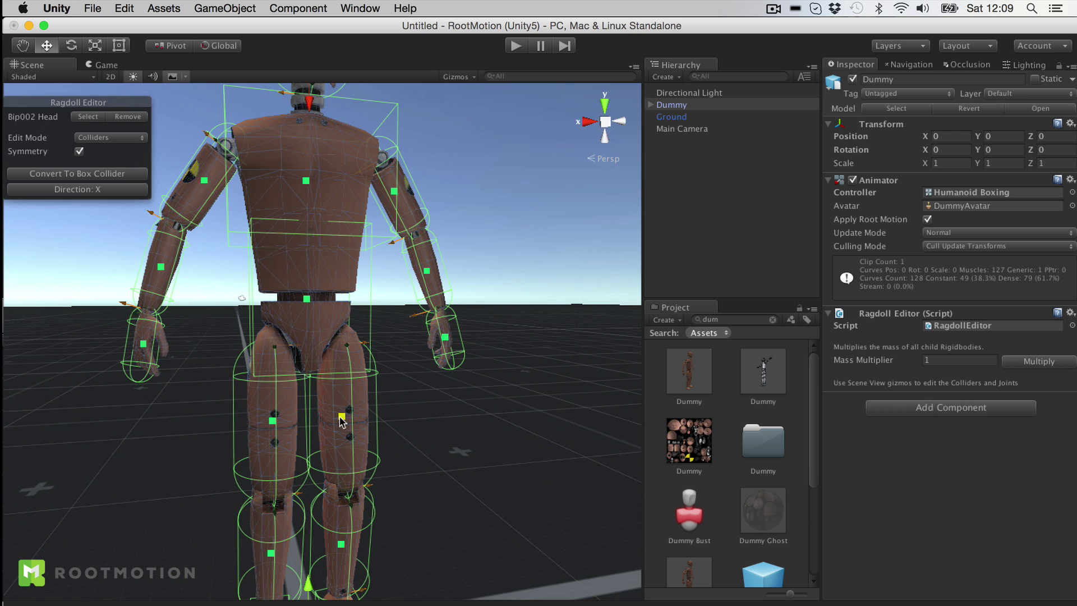
left_click_drag(486, 508, 538, 445, "alt")
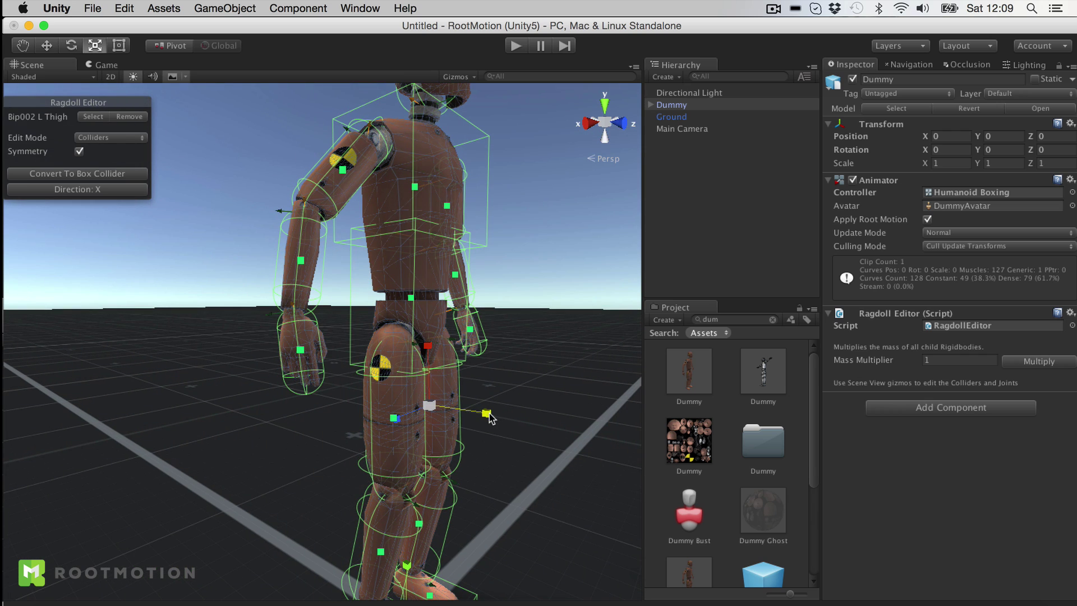
Switch the Ragdoll Editor's edit mode to Joints and bring up the left upper arm joint's rotation limits.
left_click(110, 136)
left_click(107, 150)
left_click_drag(487, 197, 407, 230, "alt")
left_click(402, 207)
left_click_drag(500, 241, 310, 314, "alt")
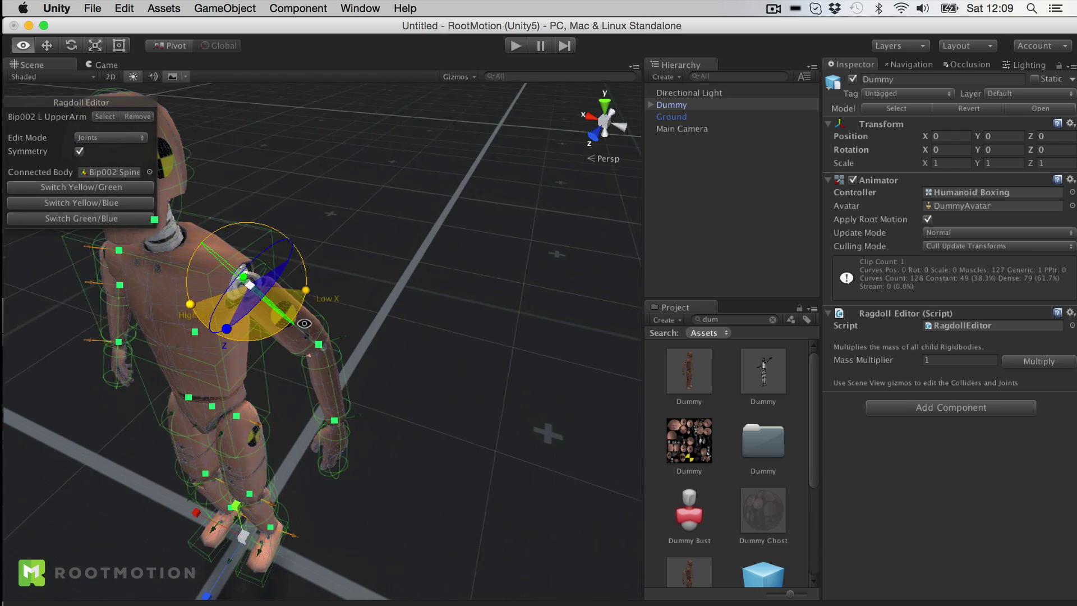
scroll(395, 308, "up", 10)
scroll(418, 322, "down", 10)
Select the Bip002 Spine2 joint and examine its rotation limits from the front.
left_click_drag(378, 303, 591, 286, "alt")
left_click(361, 319)
left_click_drag(536, 378, 580, 353, "alt")
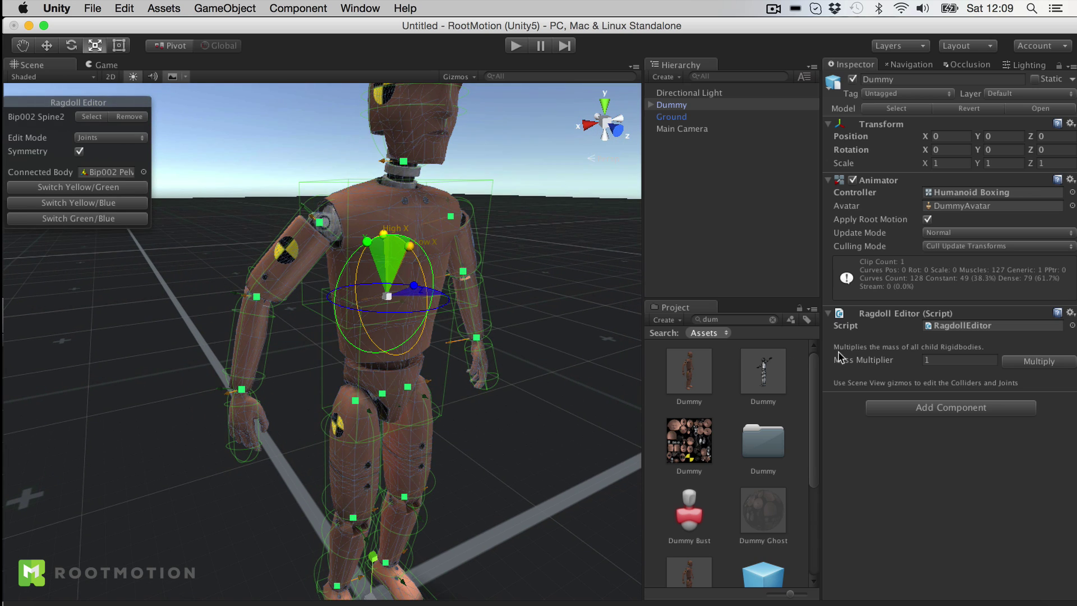
Replace the Ragdoll Editor component on Dummy with Puppet Master and run its PuppetMaster setup.
right_click(880, 315)
left_click(920, 348)
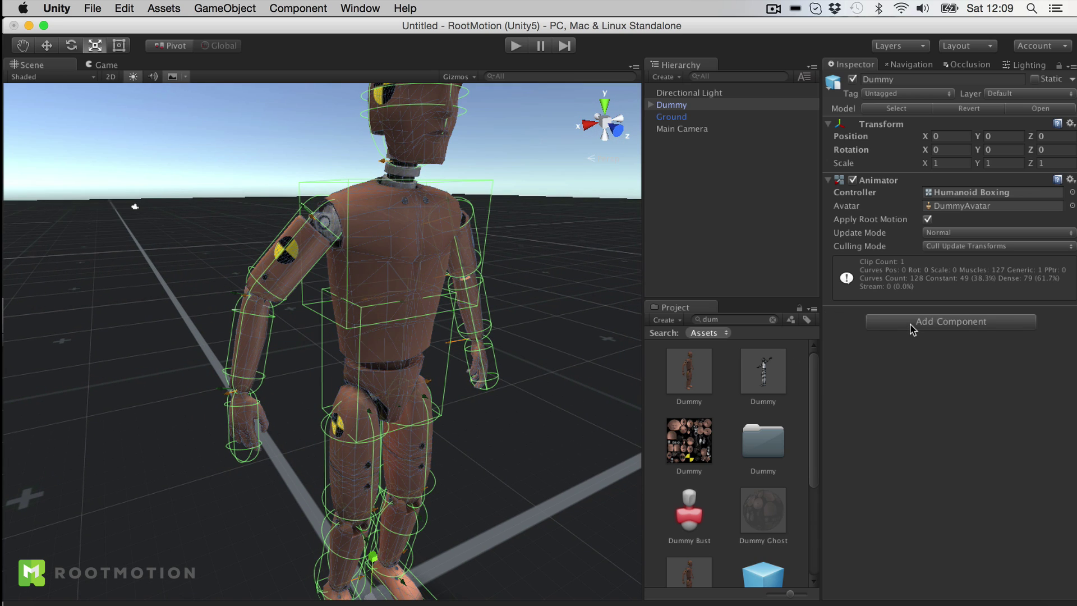
left_click(910, 324)
type("puppet")
key("Return")
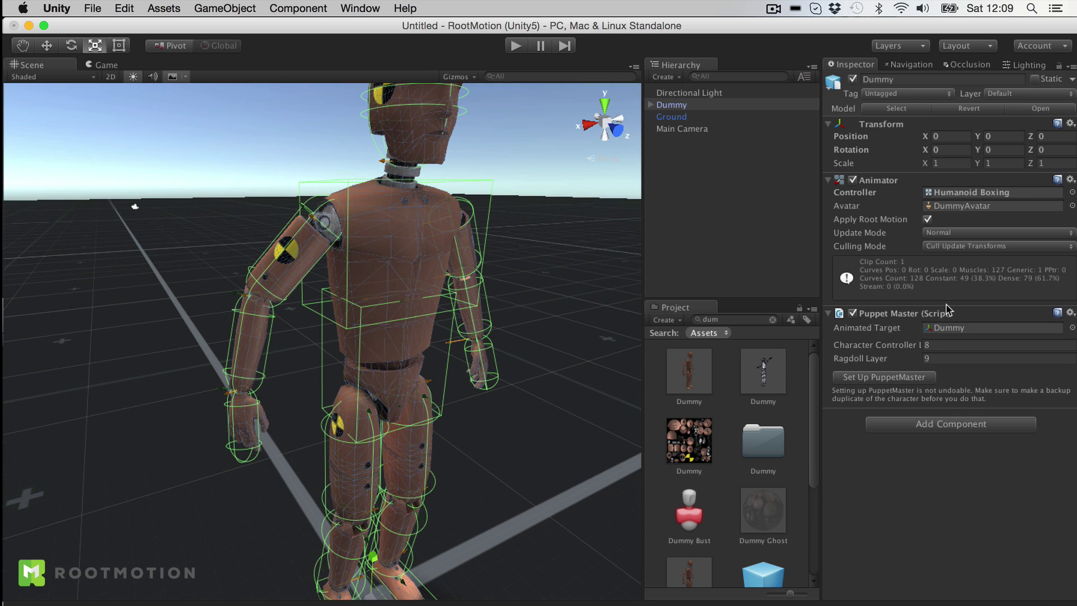
left_click(881, 377)
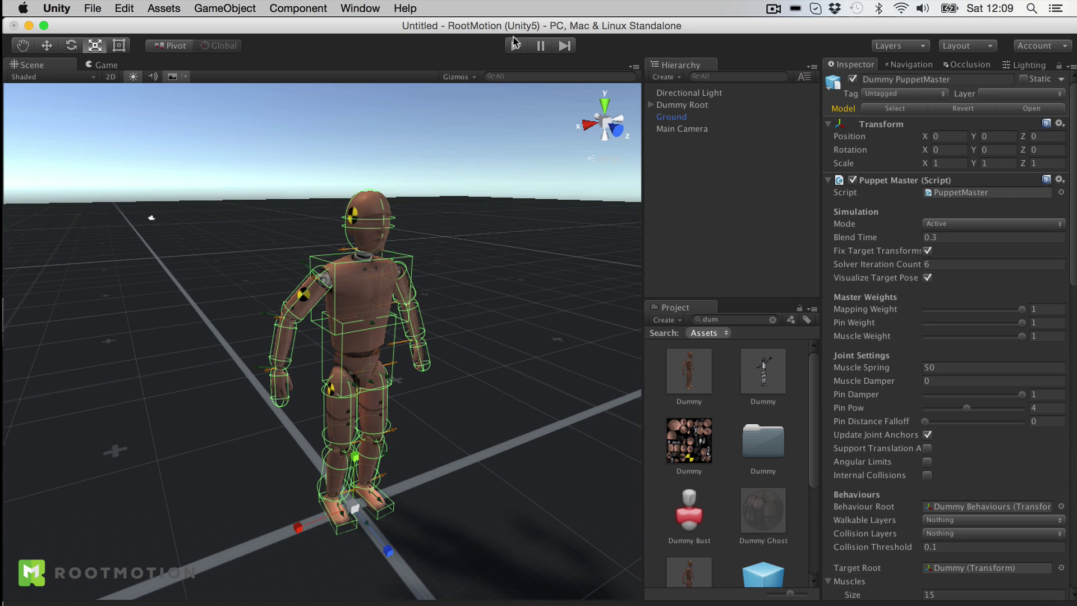
Play the scene and watch the boxing dummy from the side in the Scene view.
left_click(516, 45)
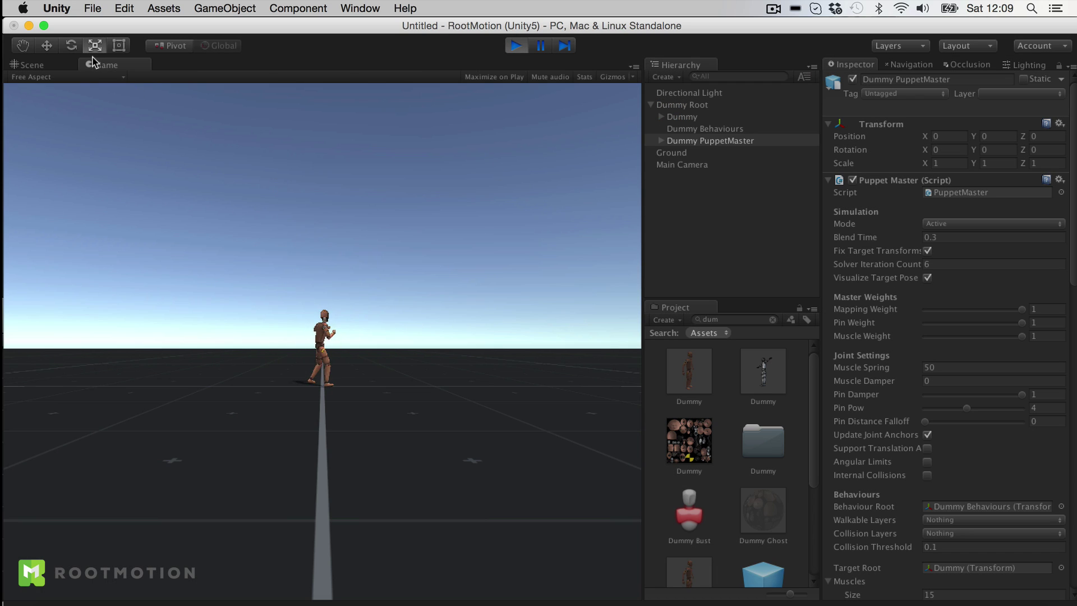
left_click(30, 67)
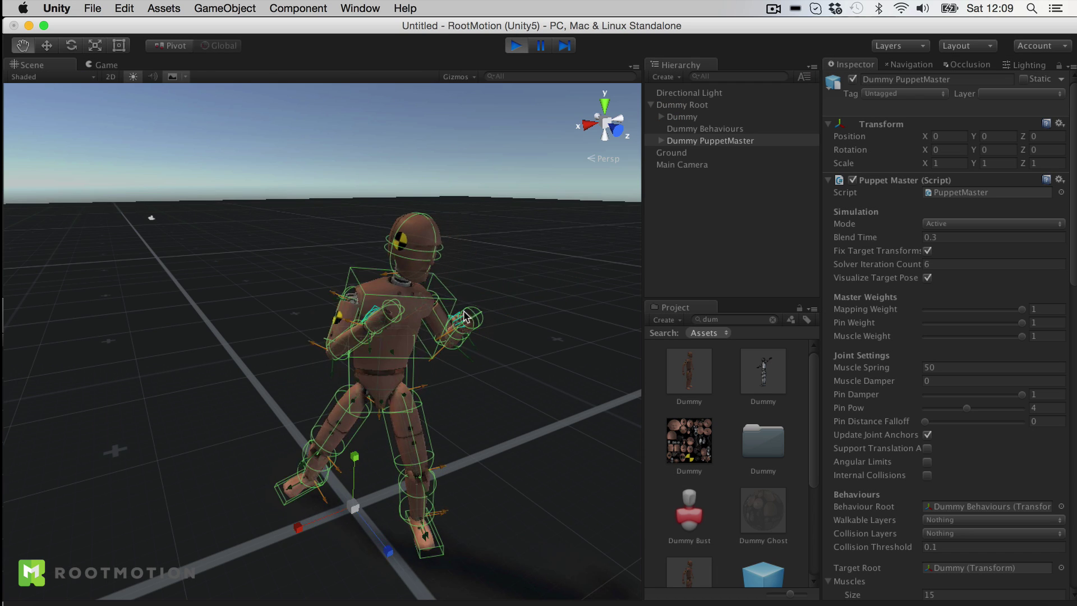
middle_click_drag(422, 365, 377, 322)
left_click_drag(377, 322, 599, 309, "alt")
middle_click_drag(599, 309, 519, 288)
left_click_drag(519, 288, 521, 296, "alt")
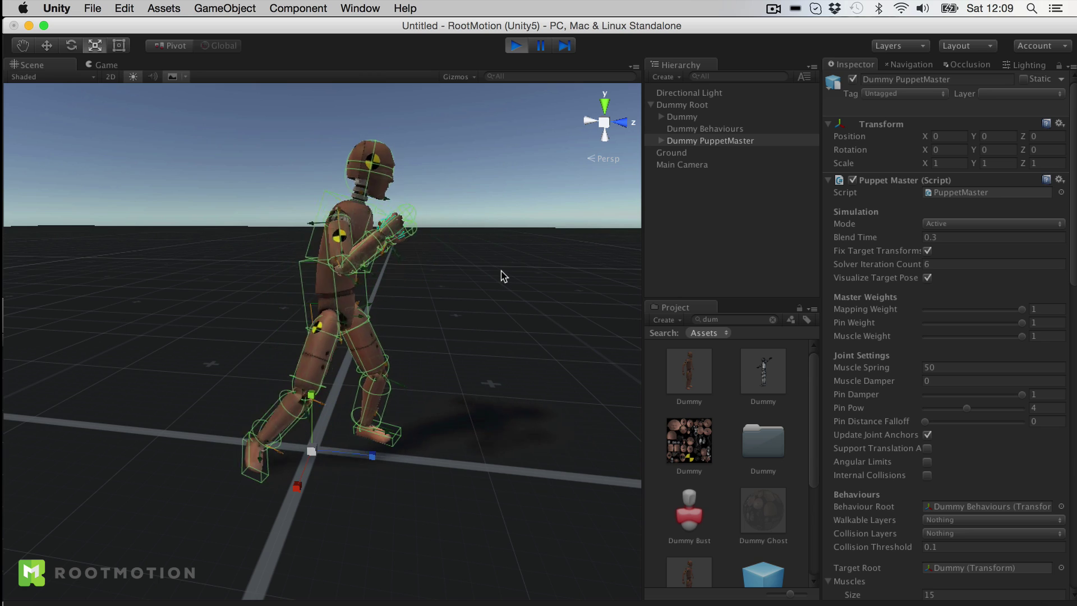
Set the puppet's Pin Weight to 0 and try lower Muscle Weight and Mapping Weight values.
scroll(977, 381, "down", 1)
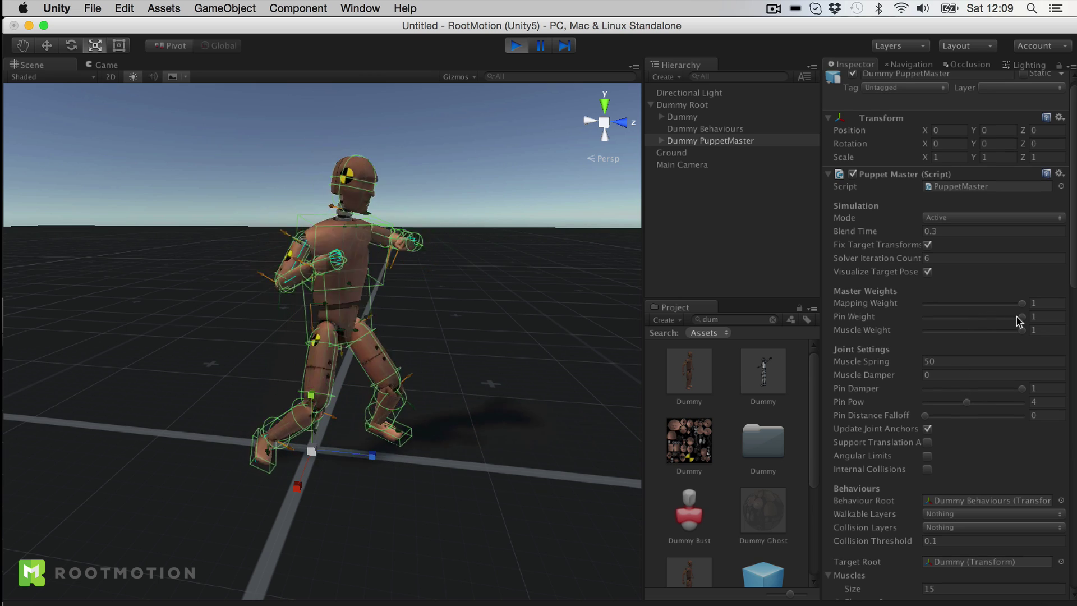
left_click_drag(1022, 318, 889, 318)
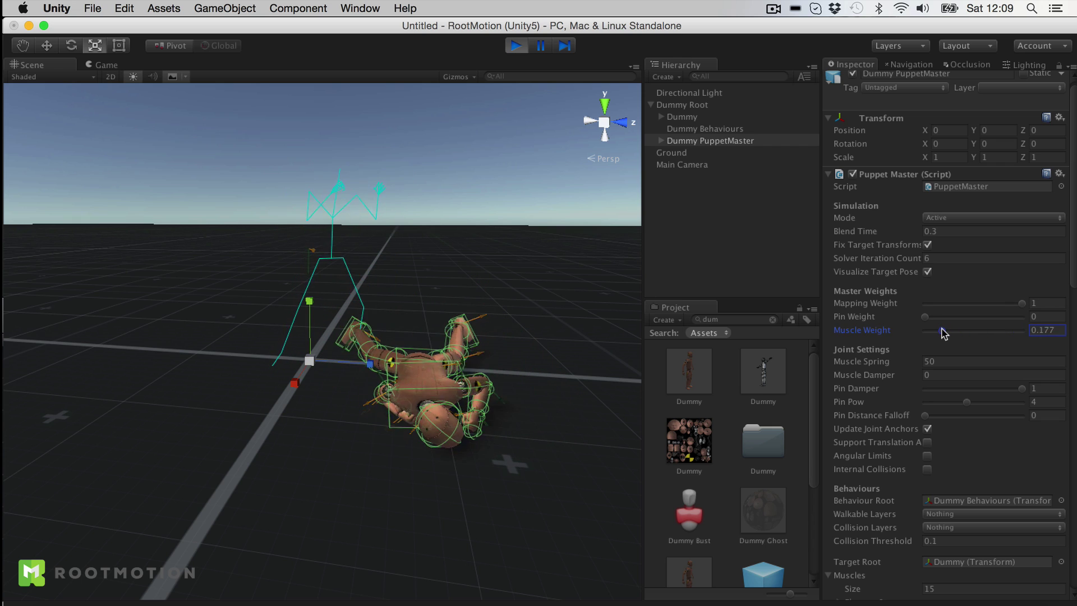
left_click_drag(997, 305, 926, 311)
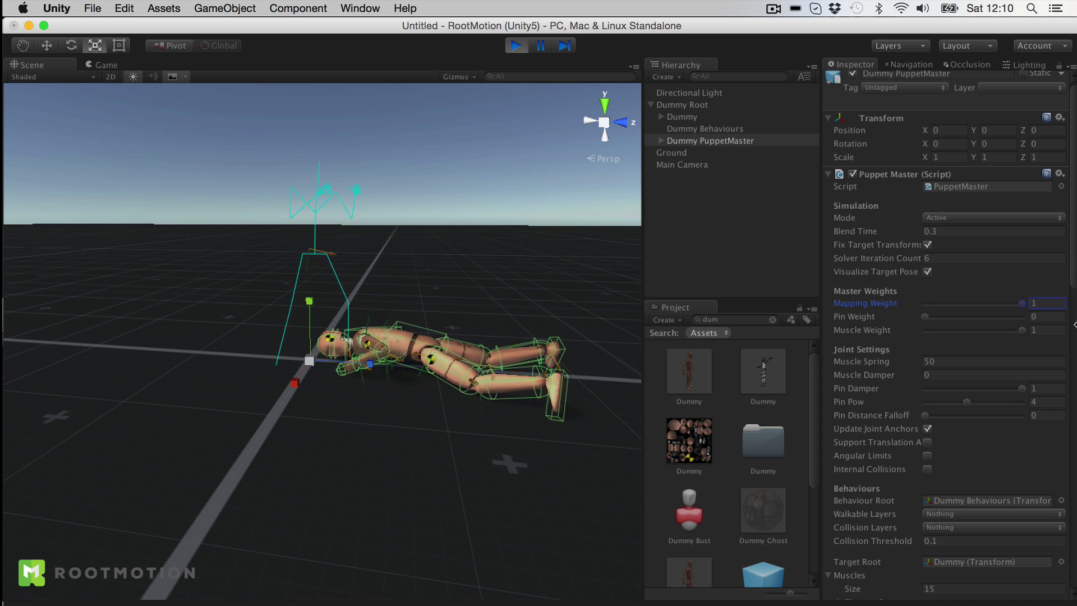
Examine the puppet's individual muscle settings and try toggling the Internal Collisions option.
scroll(992, 416, "down", 10)
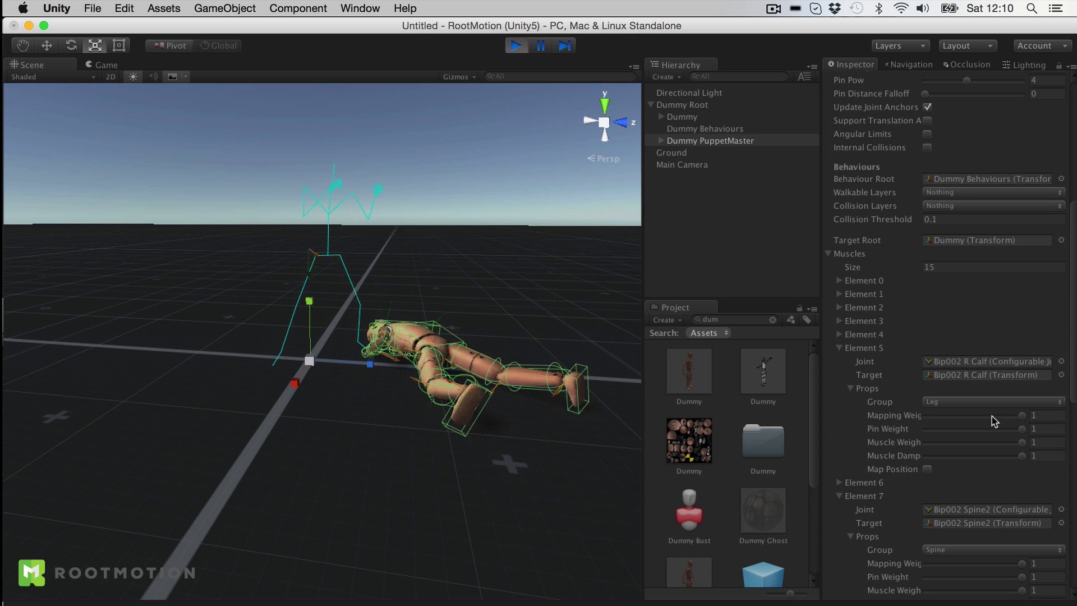
scroll(992, 436, "up", 5)
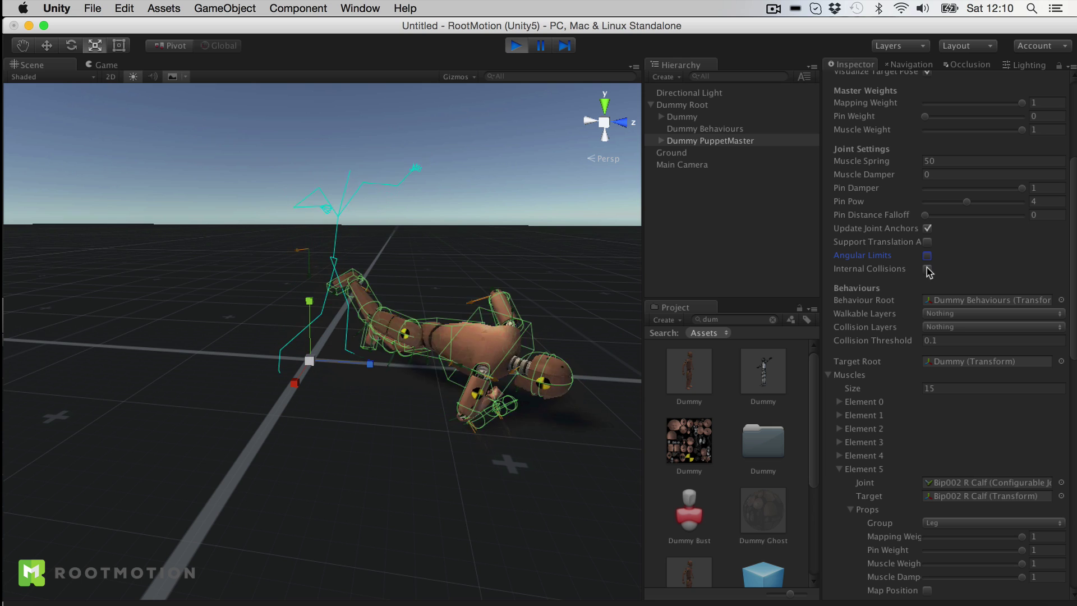
left_click(928, 270)
scroll(972, 299, "up", 7)
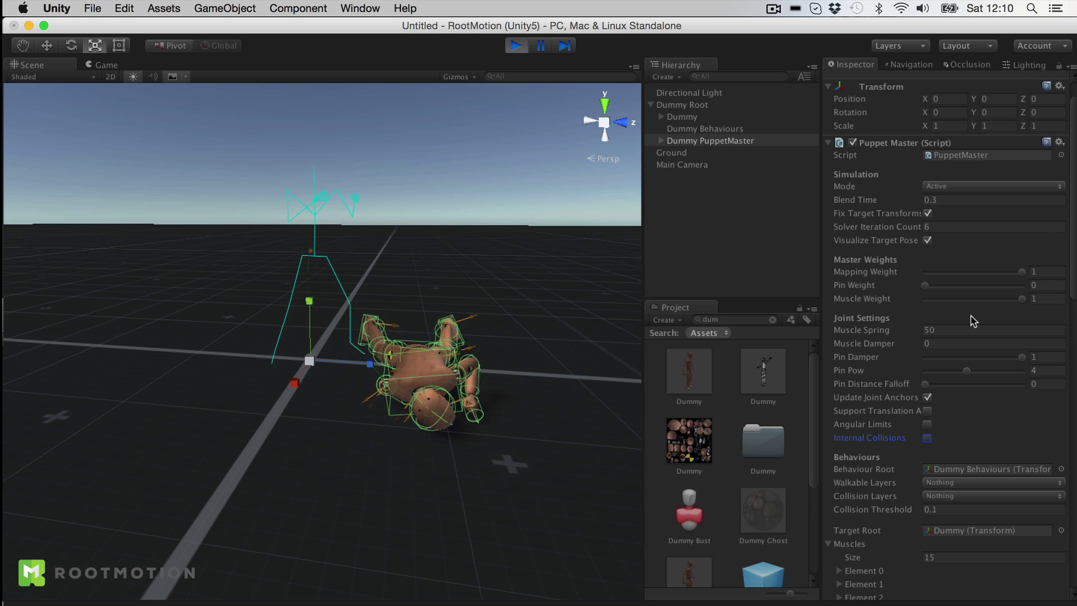
left_click(516, 47)
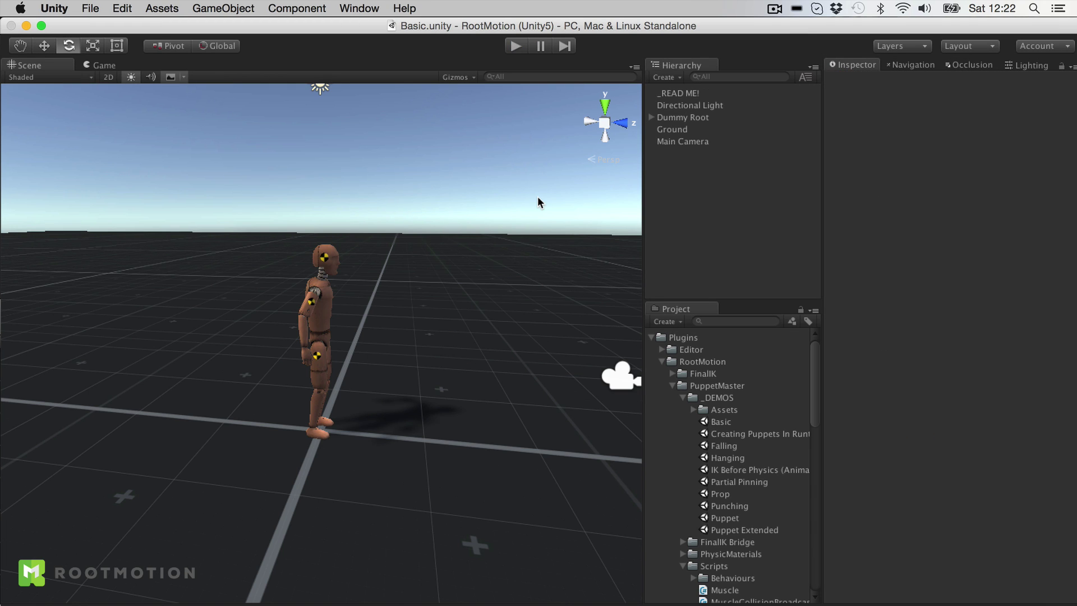
Open the Falling demo scene and play it, watching the dummy in the Scene view.
double_click(731, 446)
left_click(516, 46)
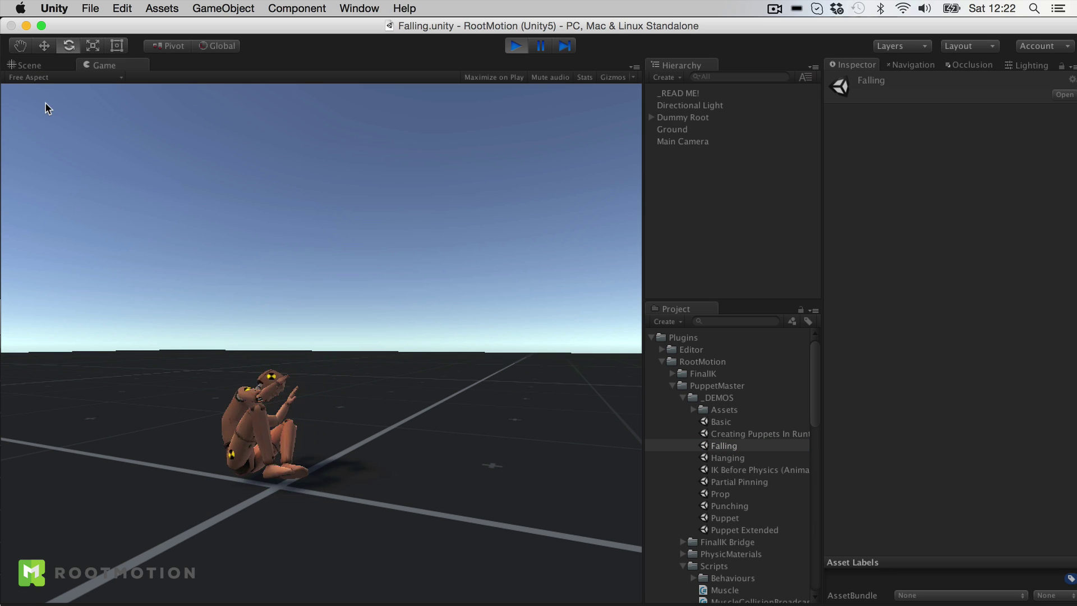
scroll(375, 432, "down", 3)
Lower the Ground object along its vertical axis to Y -3.35 during play.
left_click(391, 439)
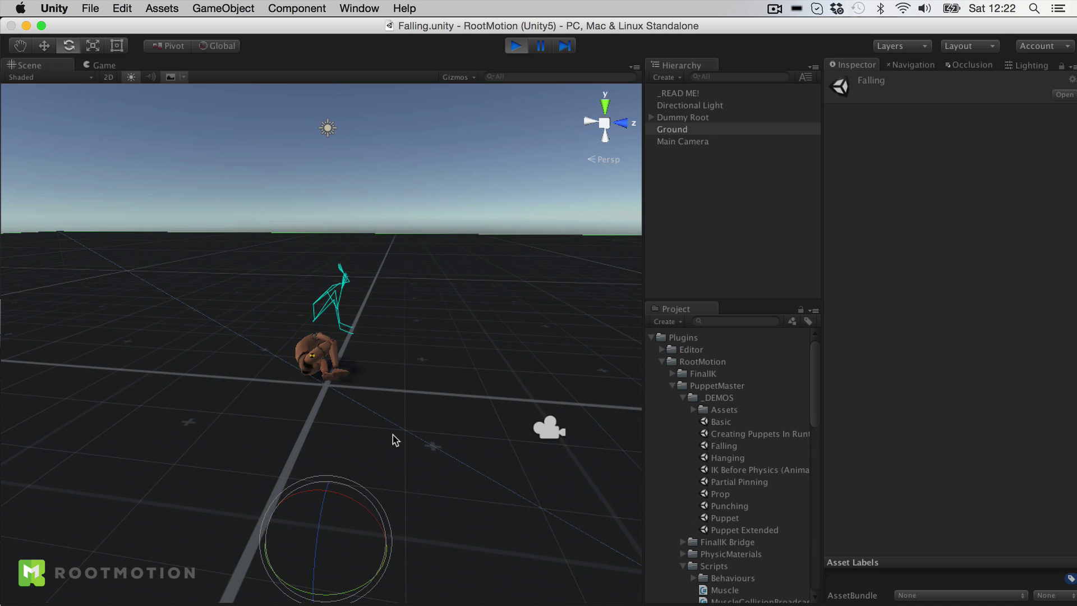
key("w")
scroll(327, 493, "down", 1)
left_click_drag(325, 488, 355, 545)
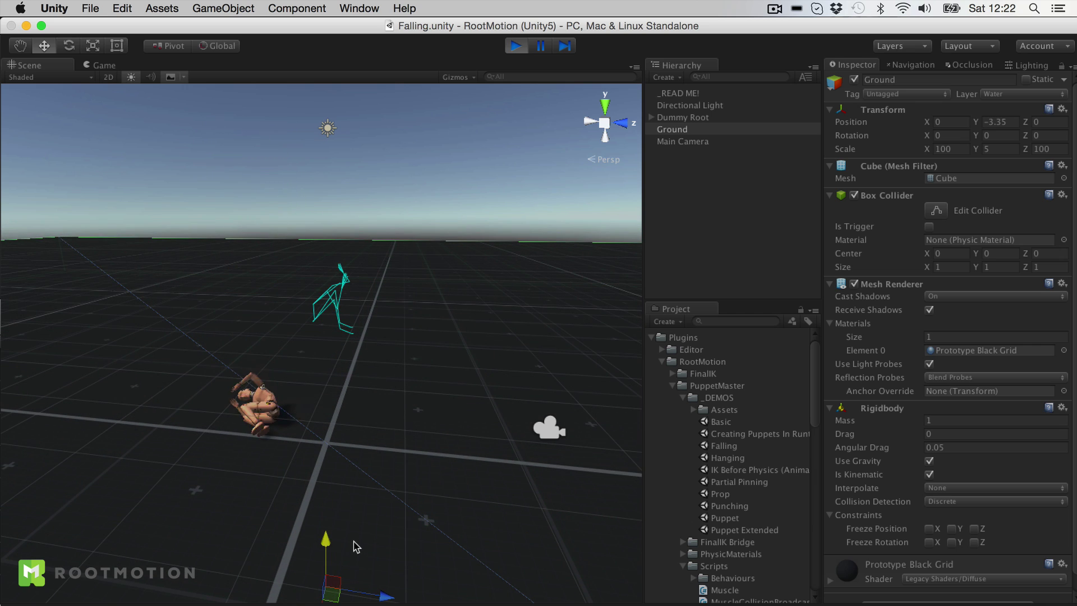
Tilt the Ground about its X axis to about 26 degrees and follow the dummy tumbling down the slope.
middle_click_drag(355, 545, 417, 401)
key("e")
left_click_drag(375, 470, 427, 462)
middle_click_drag(427, 462, 200, 352)
left_click_drag(153, 356, 146, 342)
middle_click_drag(349, 431, 271, 398)
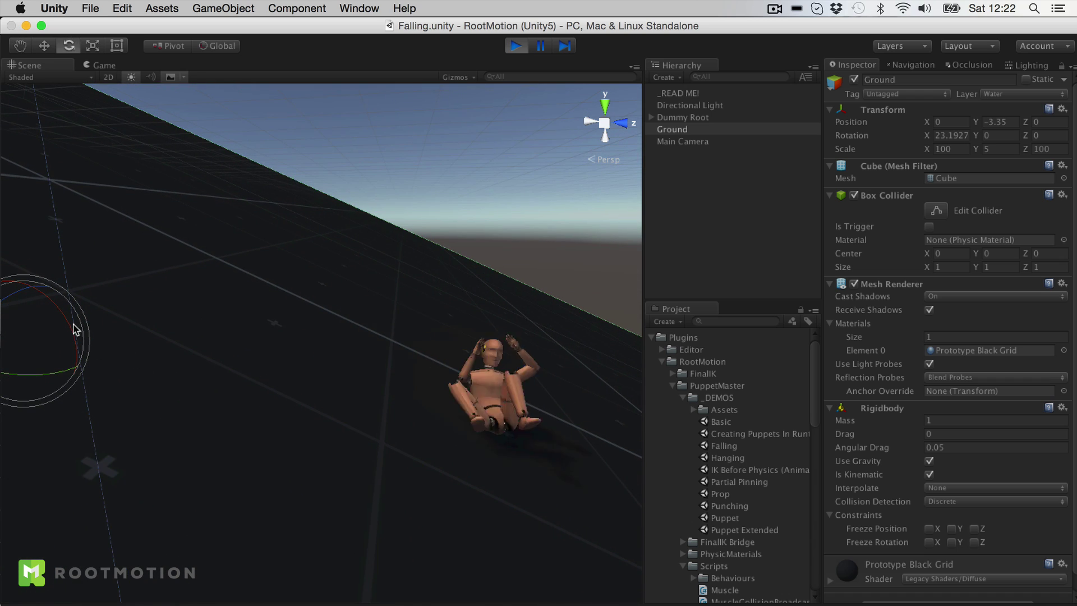
left_click_drag(74, 327, 76, 337)
middle_click_drag(308, 439, 47, 300)
middle_click_drag(318, 458, 208, 327)
middle_click_drag(406, 420, 283, 408)
middle_click_drag(484, 477, 168, 319)
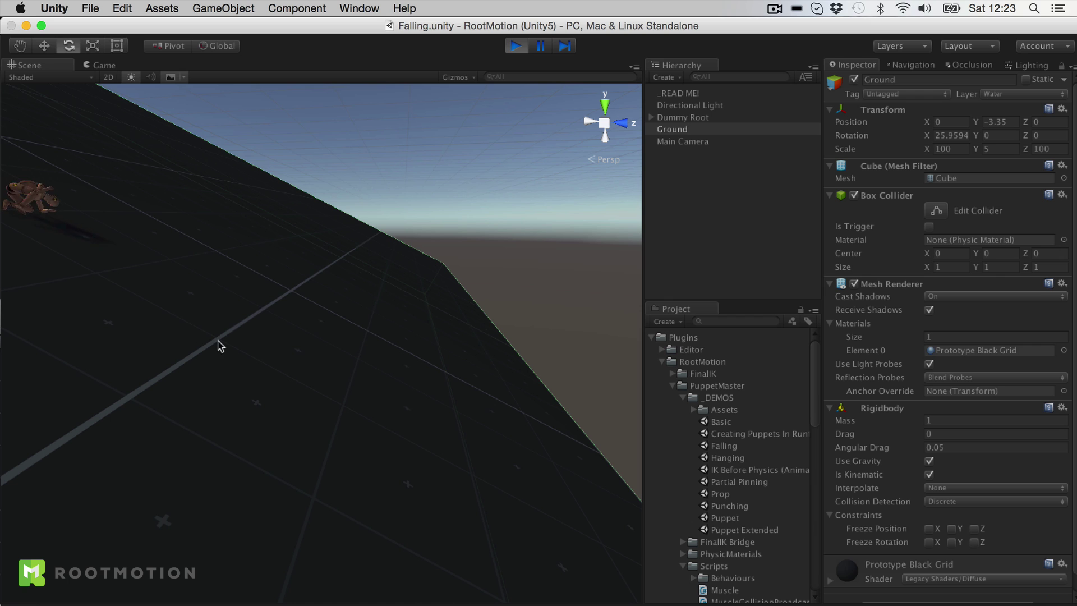
middle_click_drag(413, 409, 212, 234)
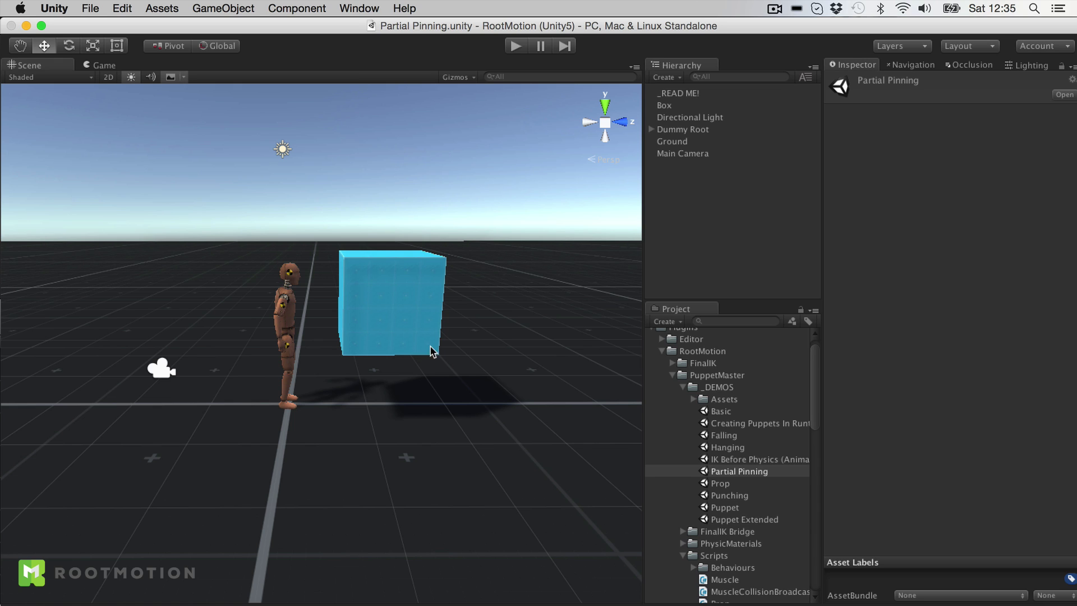
Play the Partial Pinning demo scene and view the dummy beside the box in the Scene view.
left_click(516, 46)
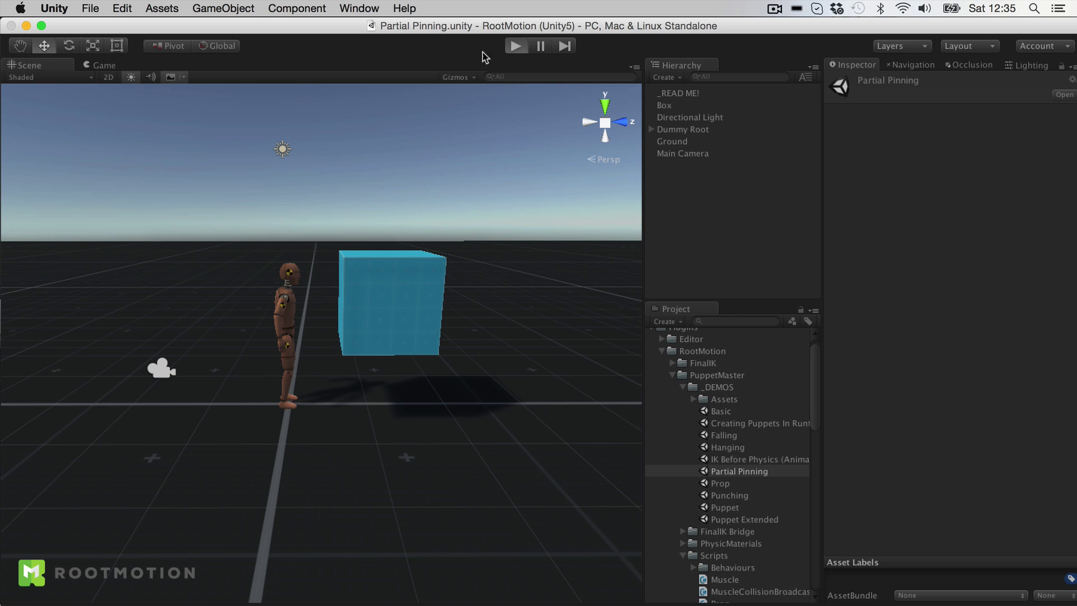
left_click(34, 71)
scroll(375, 310, "up", 3)
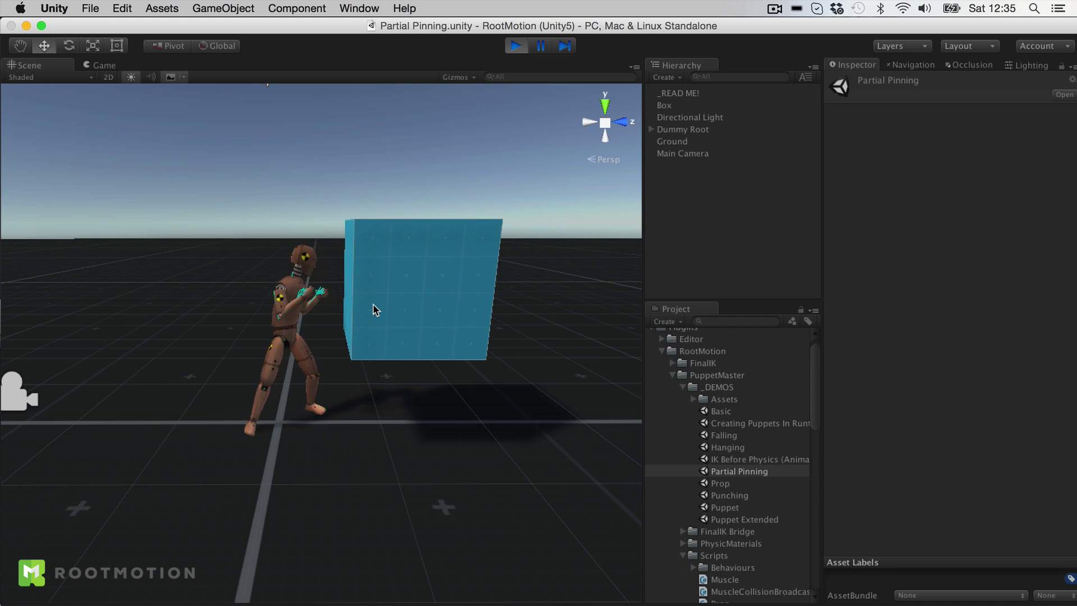
Push the Box against the dummy's upper body, raise it overhead and lower it onto the head during play.
scroll(373, 308, "up", 2)
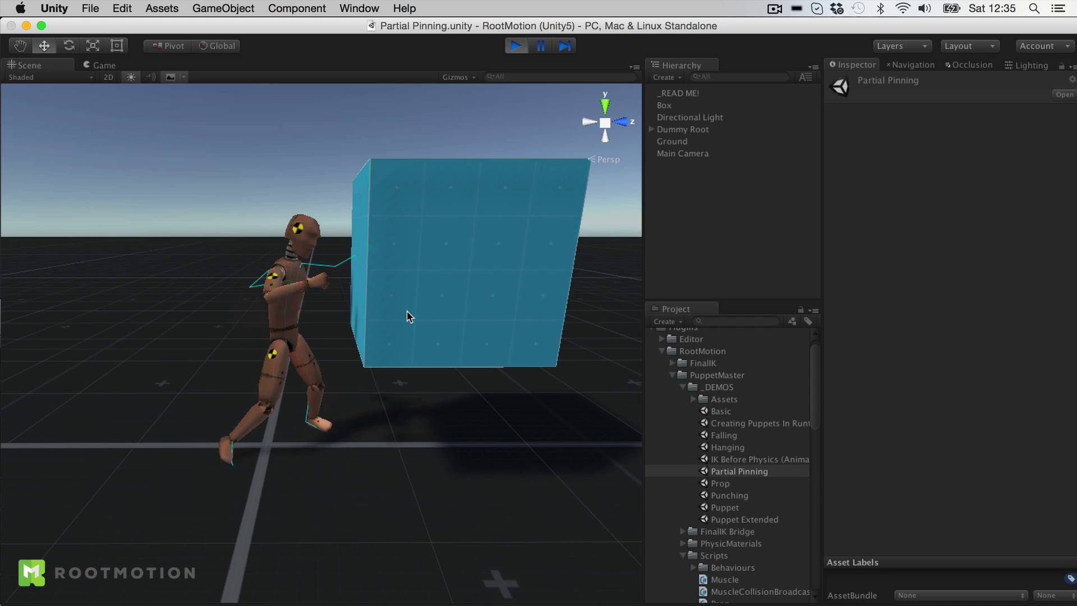
left_click(421, 280)
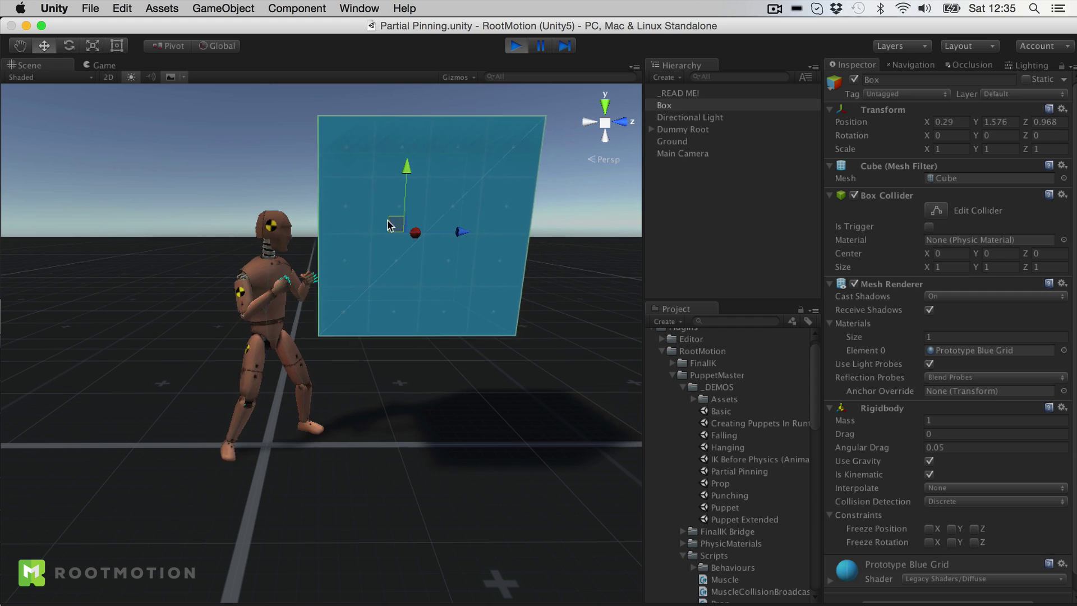
left_click_drag(388, 220, 428, 324)
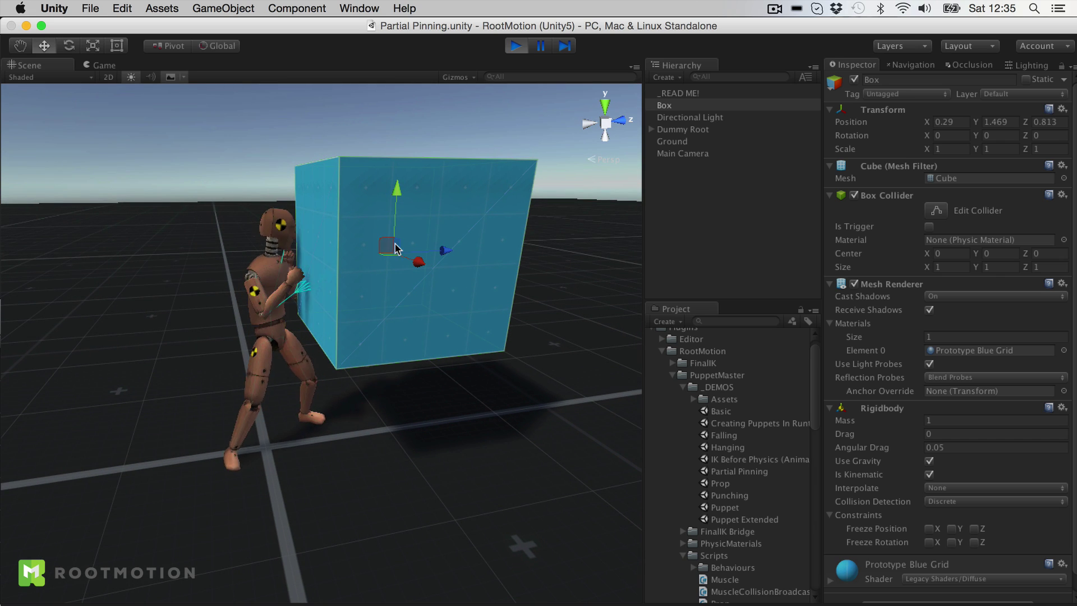
left_click_drag(395, 248, 281, 123)
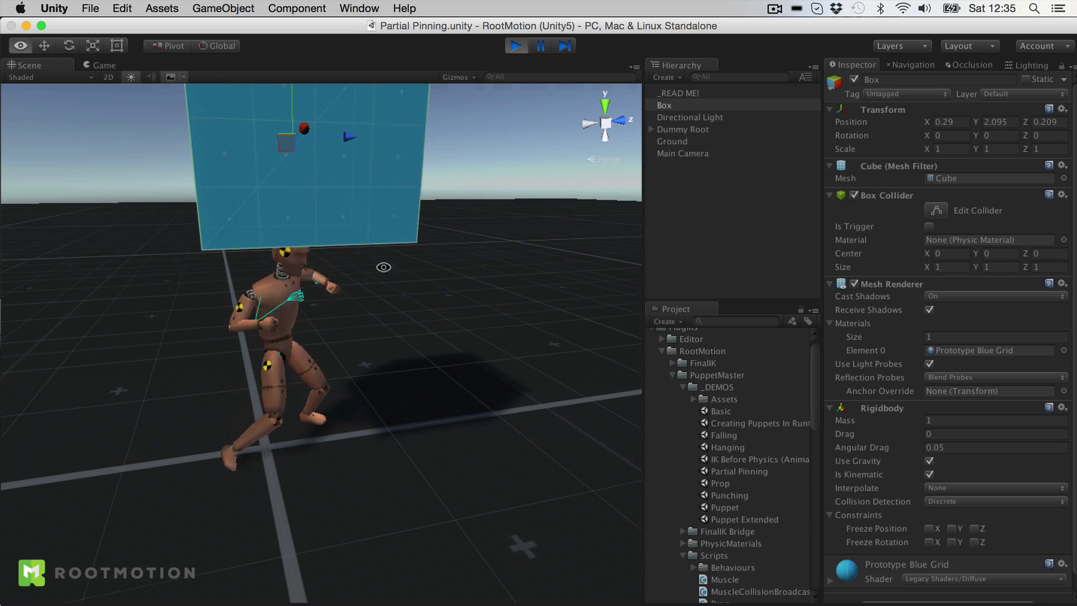
left_click_drag(384, 267, 357, 227, "alt")
left_click_drag(300, 158, 300, 217)
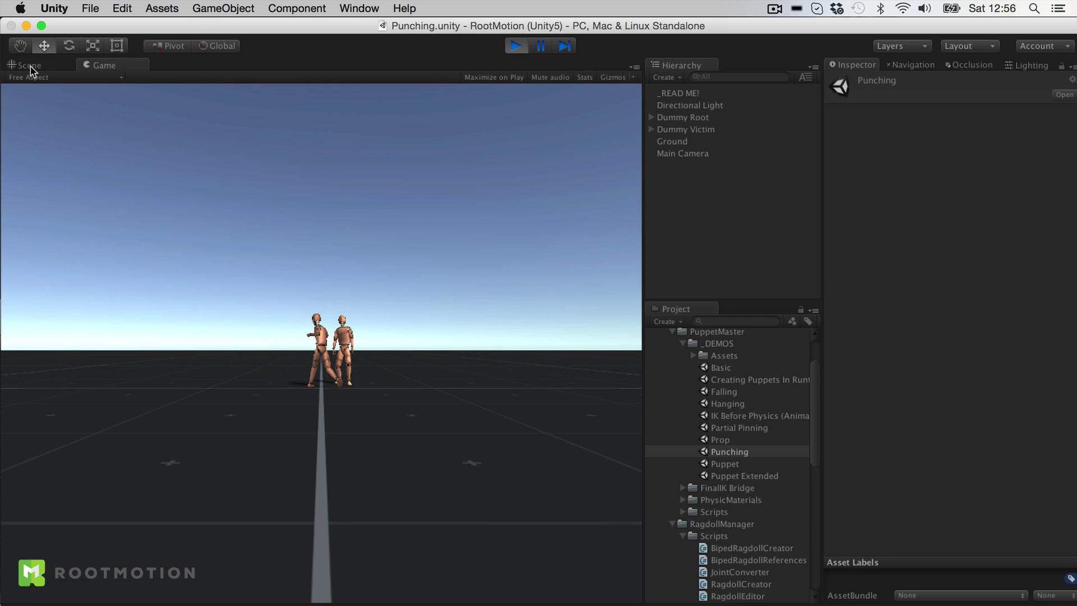
Watch the Punching demo scene in the Scene view and examine the two dummies' contact from several sides.
left_click(31, 67)
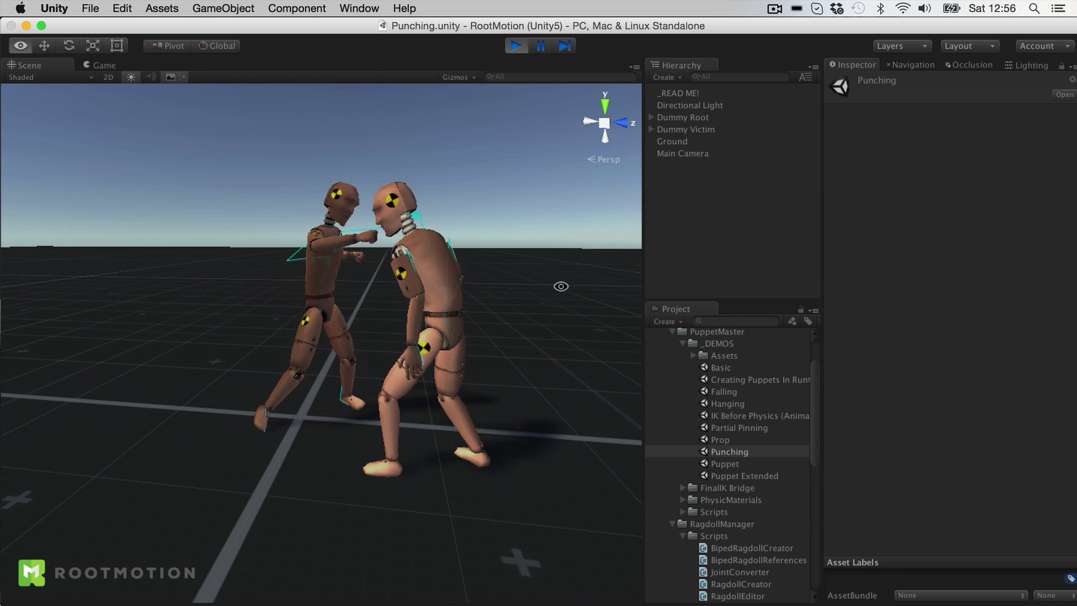
left_click_drag(560, 286, 227, 292, "alt")
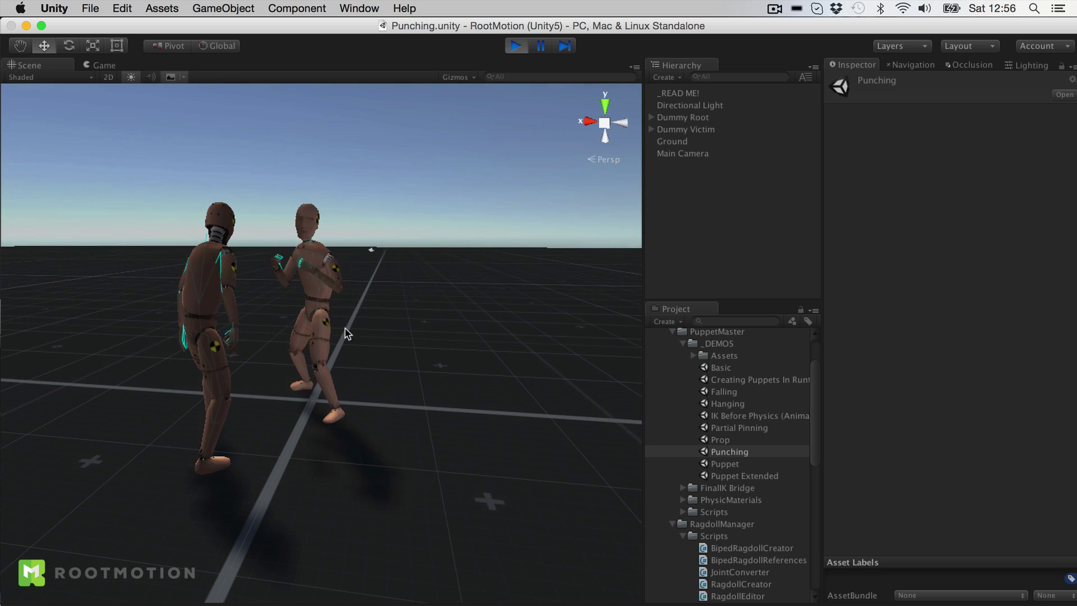
left_click_drag(445, 341, 178, 348, "alt")
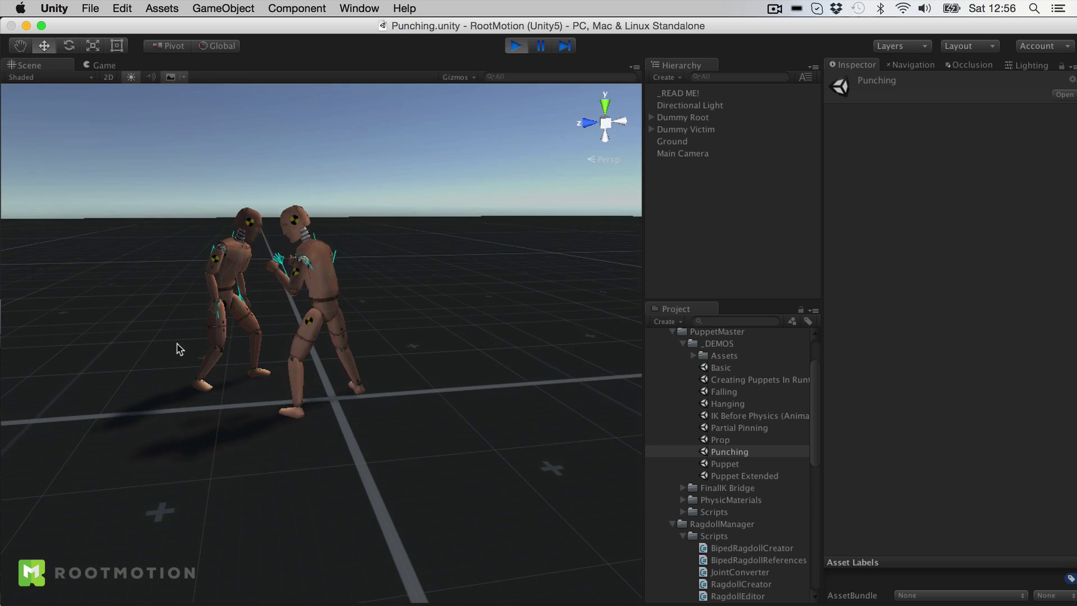
scroll(178, 349, "up", 4)
middle_click_drag(231, 363, 284, 435)
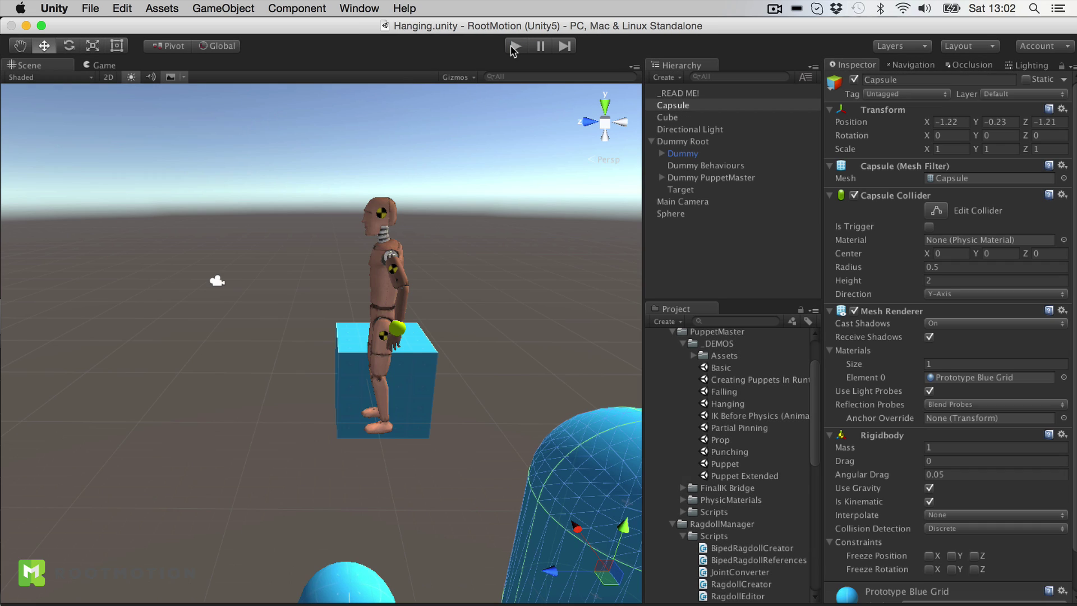
Play the Hanging demo scene and view the dummy hanging by its hand in the Scene view.
left_click(514, 46)
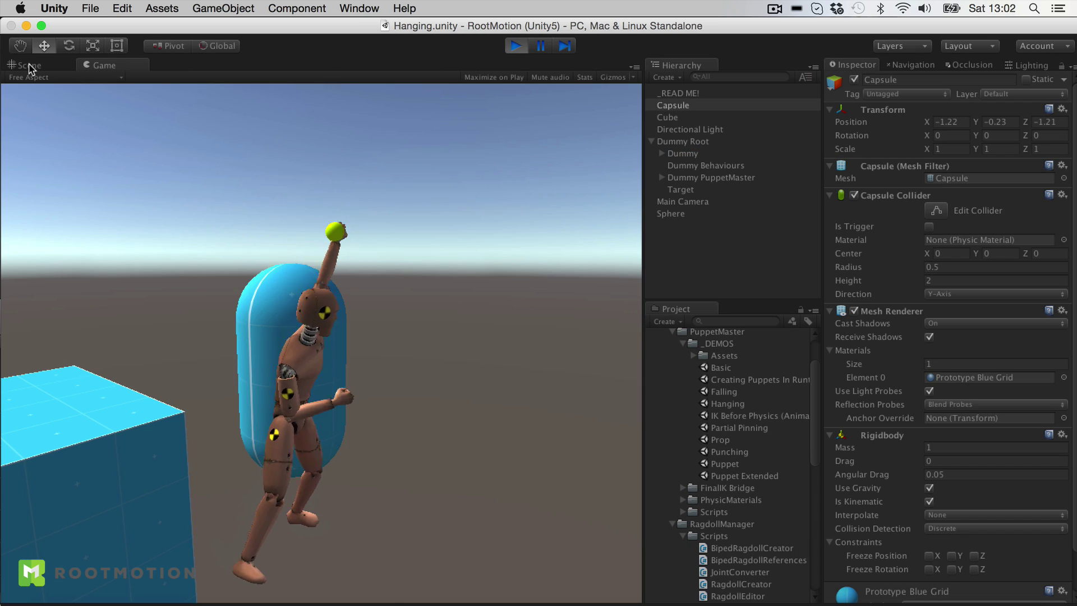
left_click(29, 65)
middle_click_drag(419, 335, 409, 292)
scroll(393, 214, "up", 3)
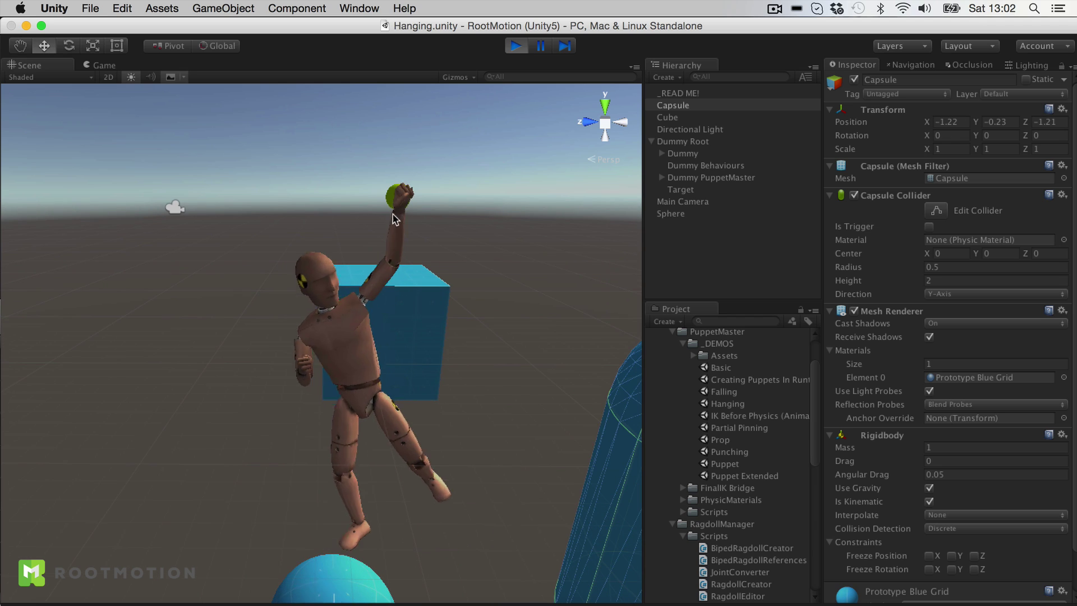
Swing the dummy by moving the Target sphere at its hand to about X -0.42, Y 0.92, Z 0.30.
left_click(393, 196)
scroll(391, 201, "down", 2)
left_click_drag(378, 209, 323, 241)
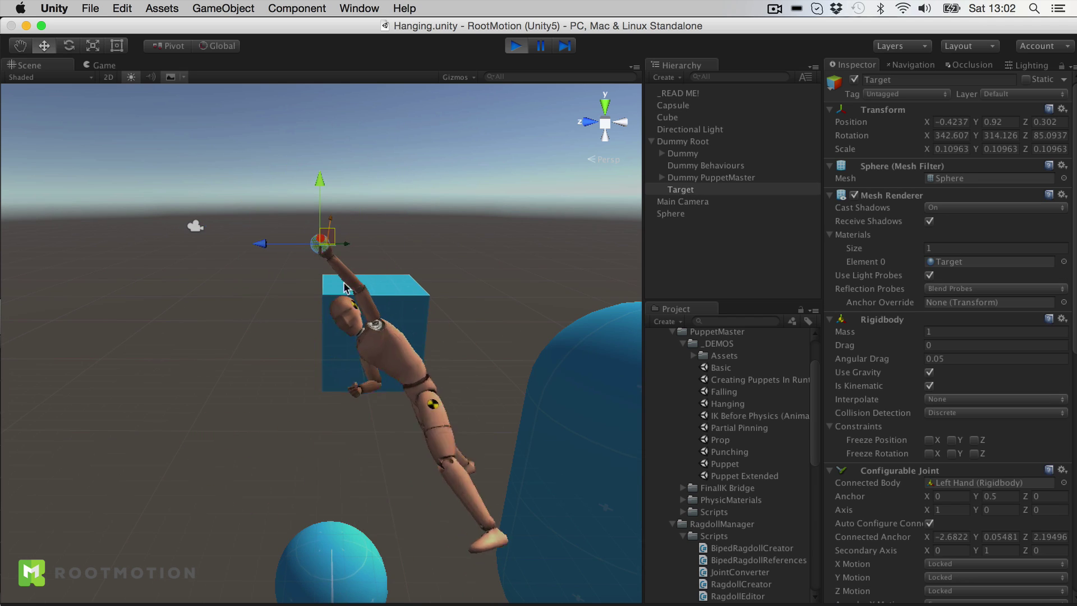
Push the Capsule into the hanging dummy's body, to about X -0.43, Y -0.38, Z -0.37.
left_click(503, 446)
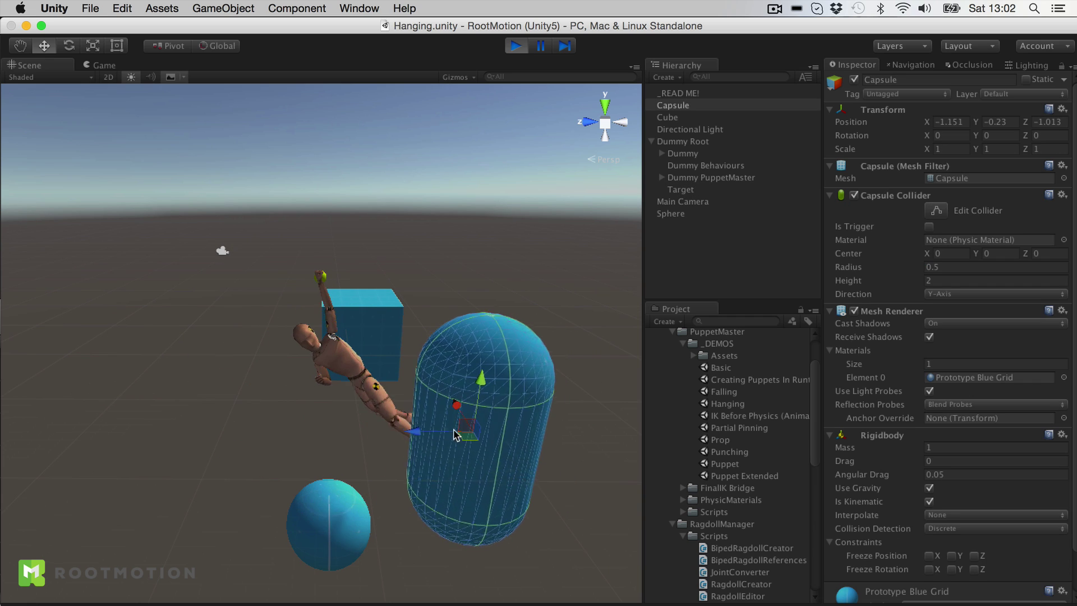
left_click_drag(229, 400, 453, 386, "alt")
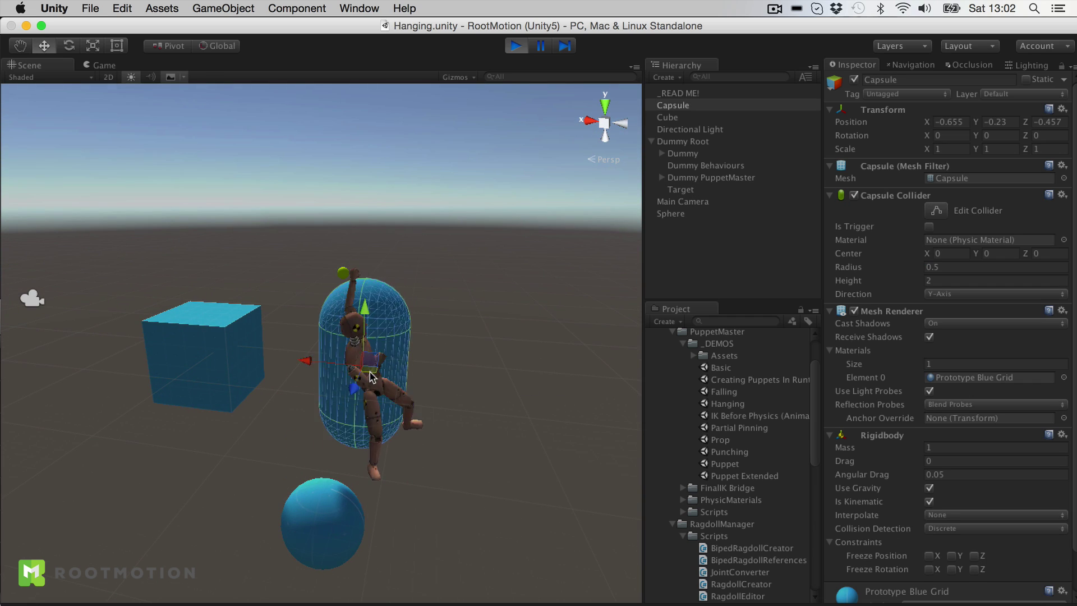
left_click_drag(525, 389, 309, 340, "alt")
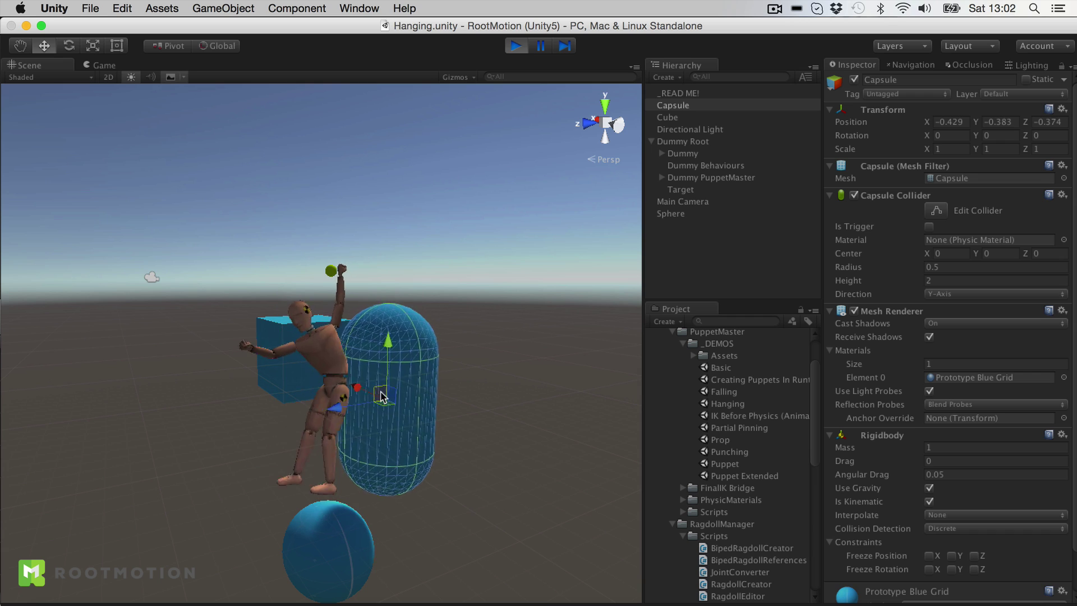
left_click_drag(492, 428, 623, 381, "alt")
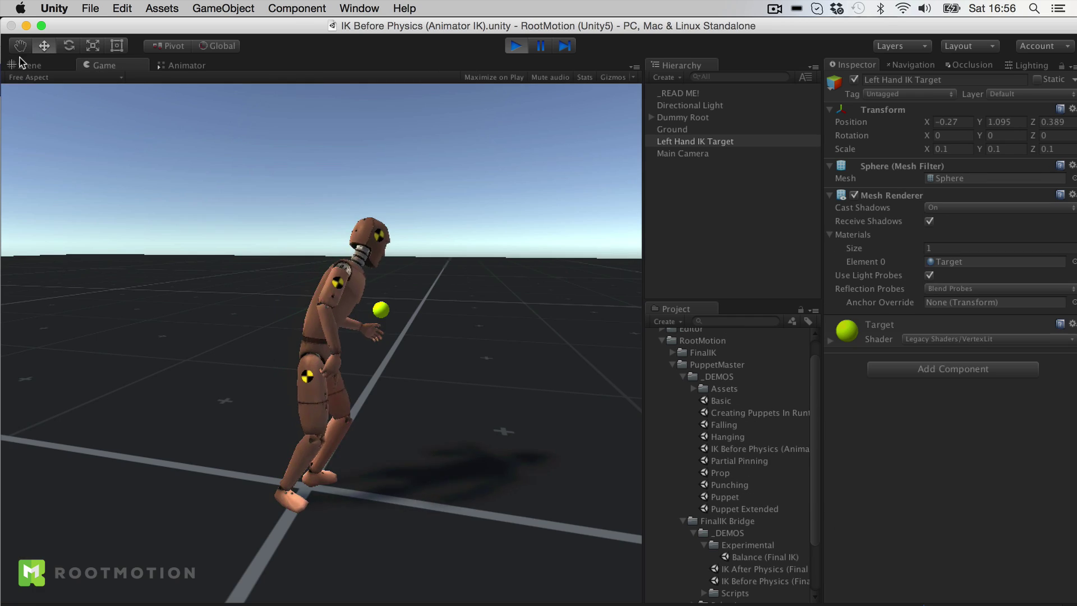
View the running IK Before Physics (Animator IK) demo in the Scene view.
left_click(32, 65)
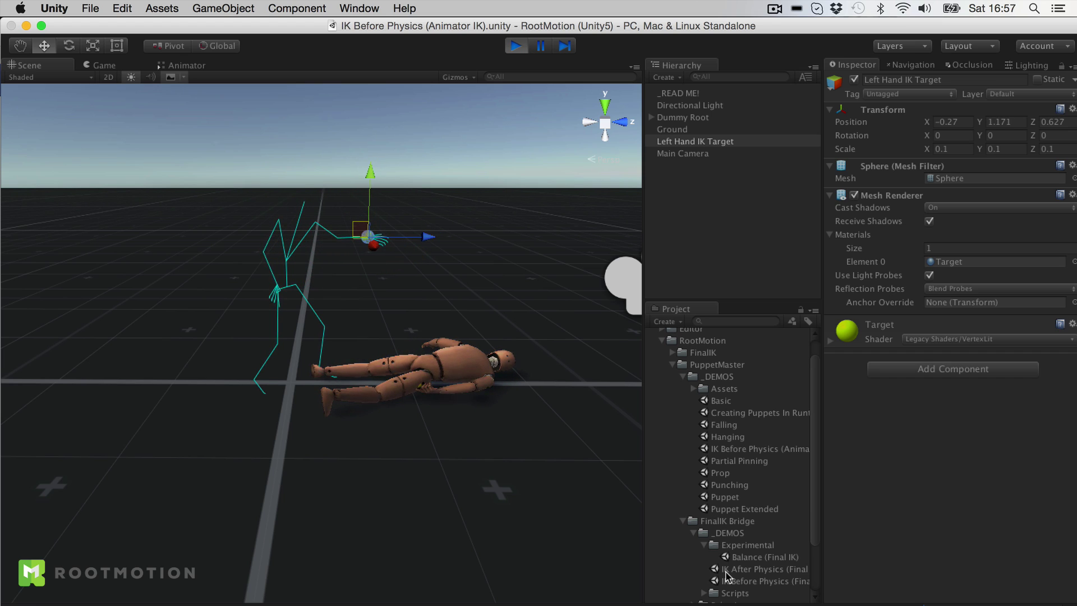
Open and play the IK Before Physics (Final IK) demo scene, and select the Dummy with its Full Body Biped IK.
left_click(756, 581)
key("super+p")
left_click(526, 49)
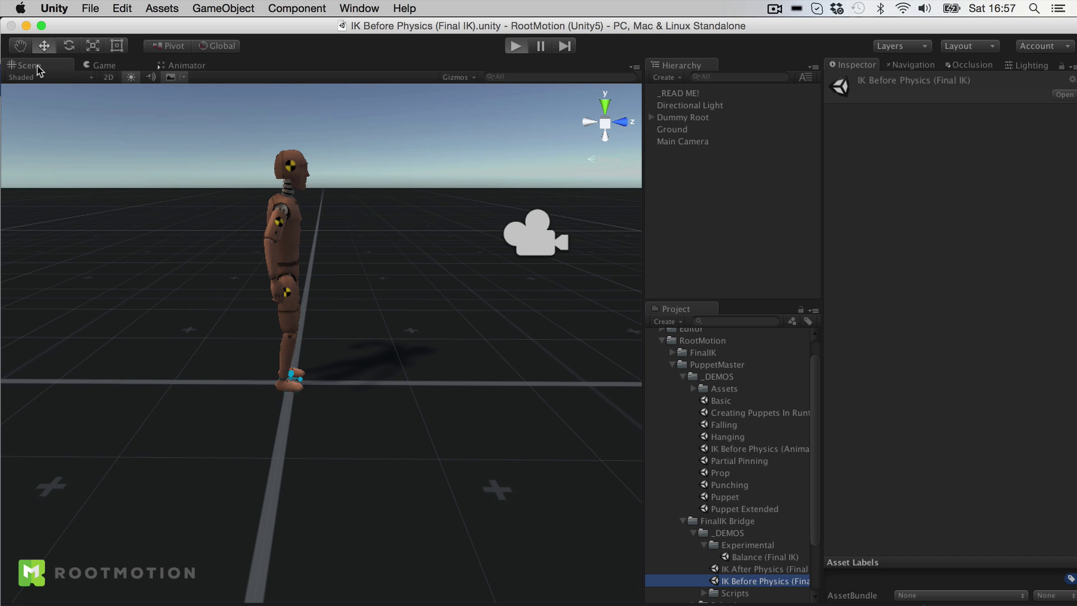
key("super+p")
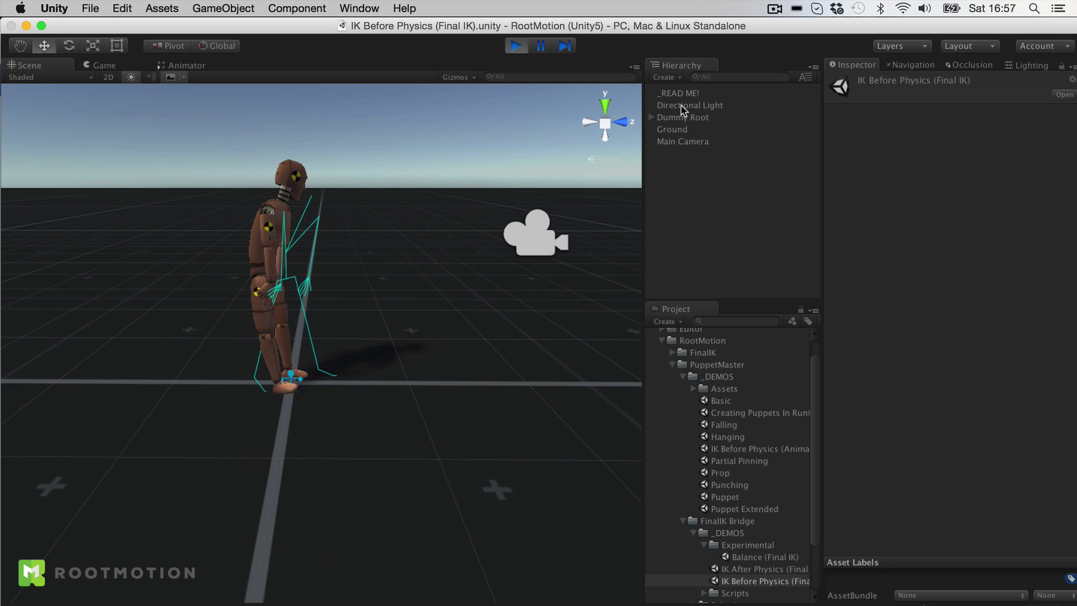
left_click(682, 130)
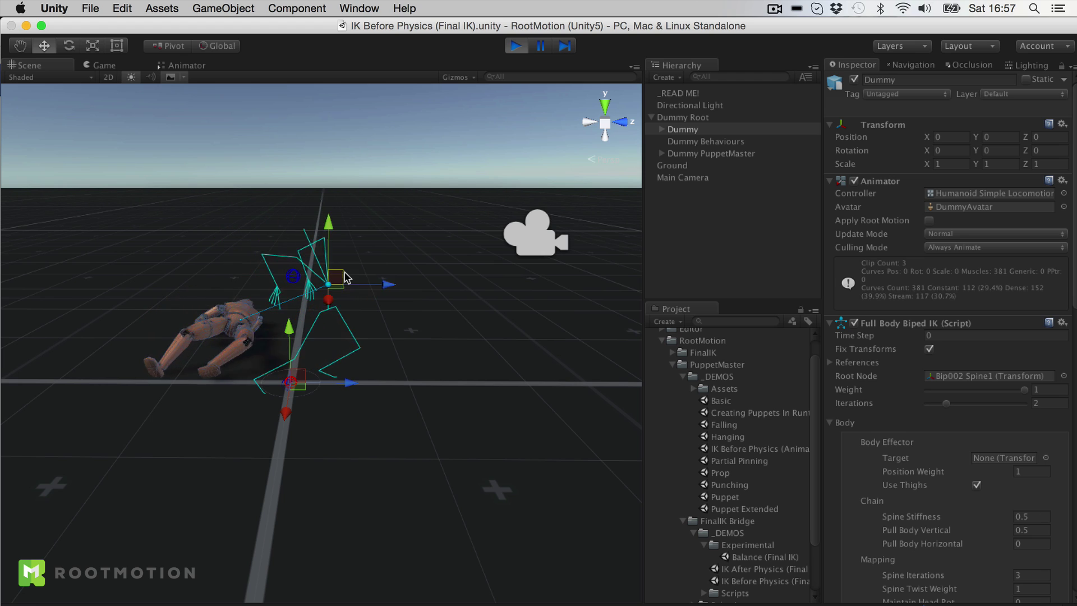
Play the Balance (Final IK) demo scene and view it in the Scene view.
left_click(517, 47)
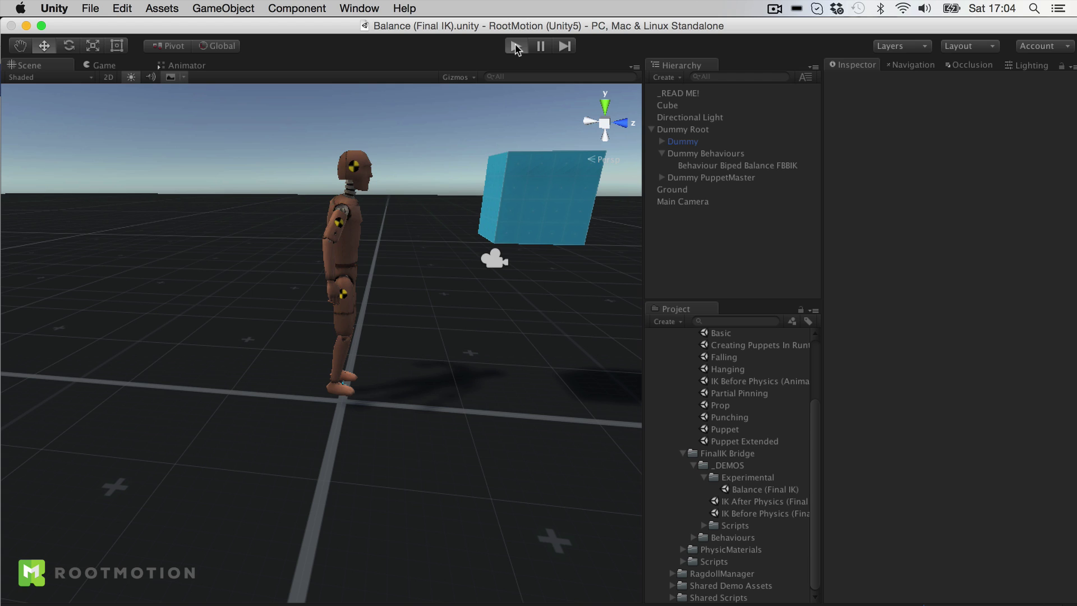
left_click(516, 47)
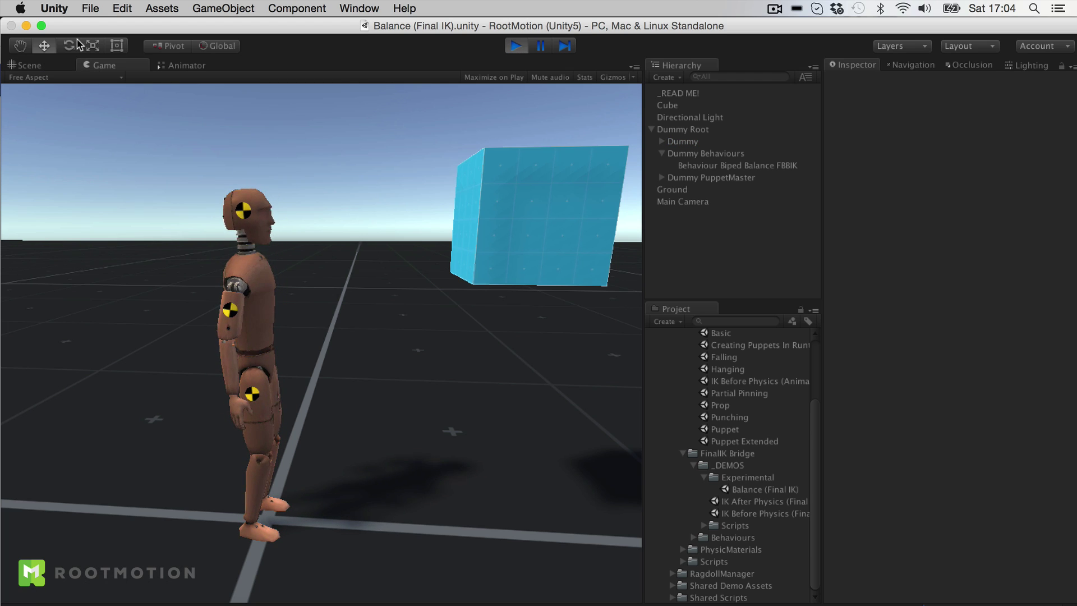
left_click(23, 68)
Shift the Ground object along its vertical axis beneath the balancing dummy.
left_click(406, 375)
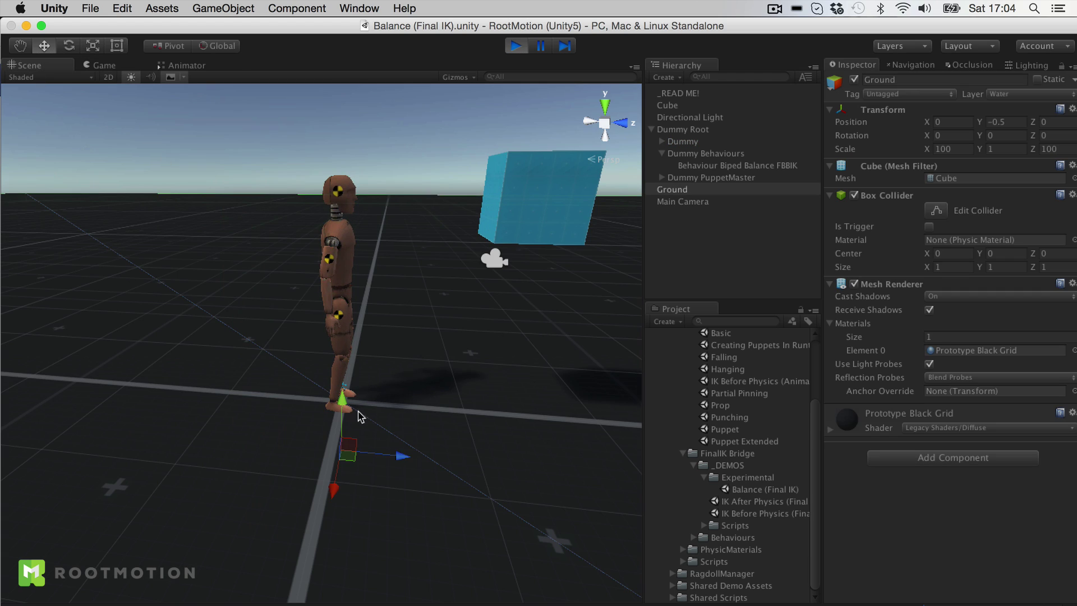
left_click_drag(341, 401, 365, 412)
Knock the balancing dummy with the Cube, pushing it into the torso and pulling it back out.
left_click(537, 207)
left_click_drag(506, 196, 256, 272)
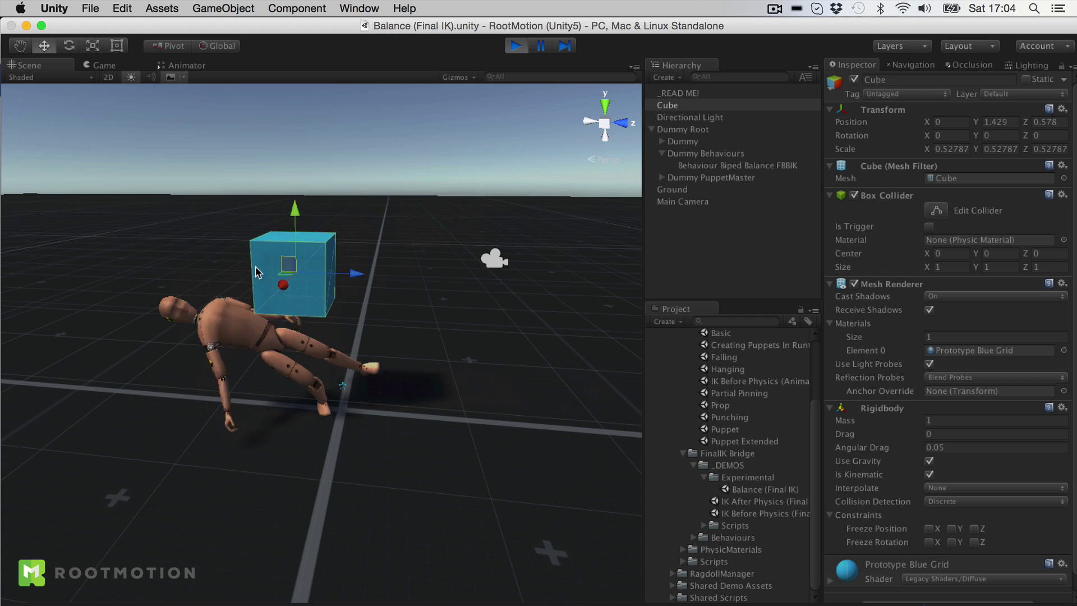
left_click_drag(348, 249, 407, 250)
left_click_drag(336, 331, 520, 355, "alt")
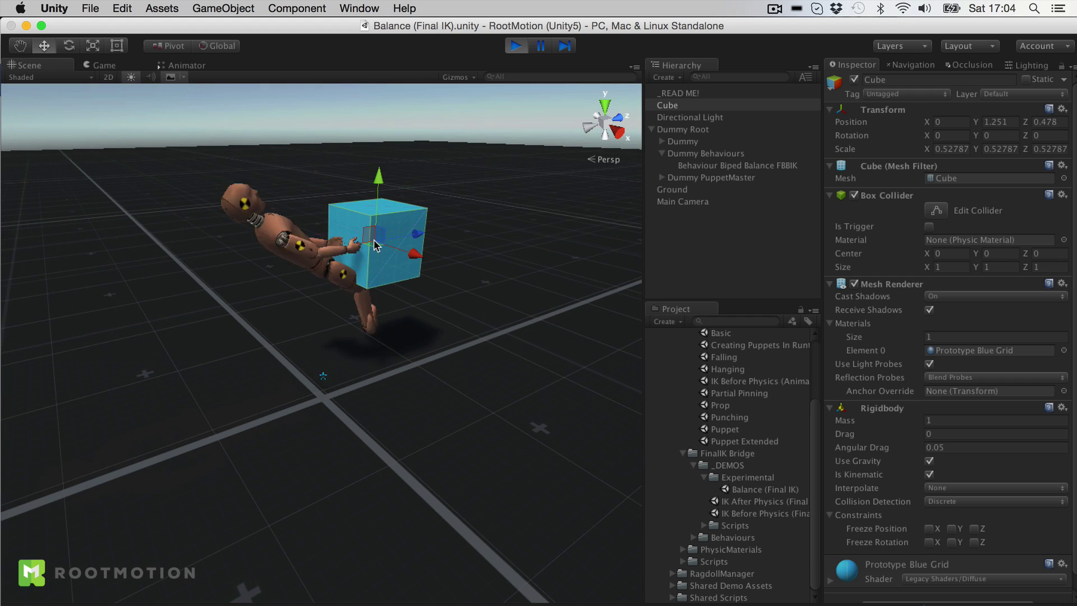
left_click_drag(373, 245, 415, 256)
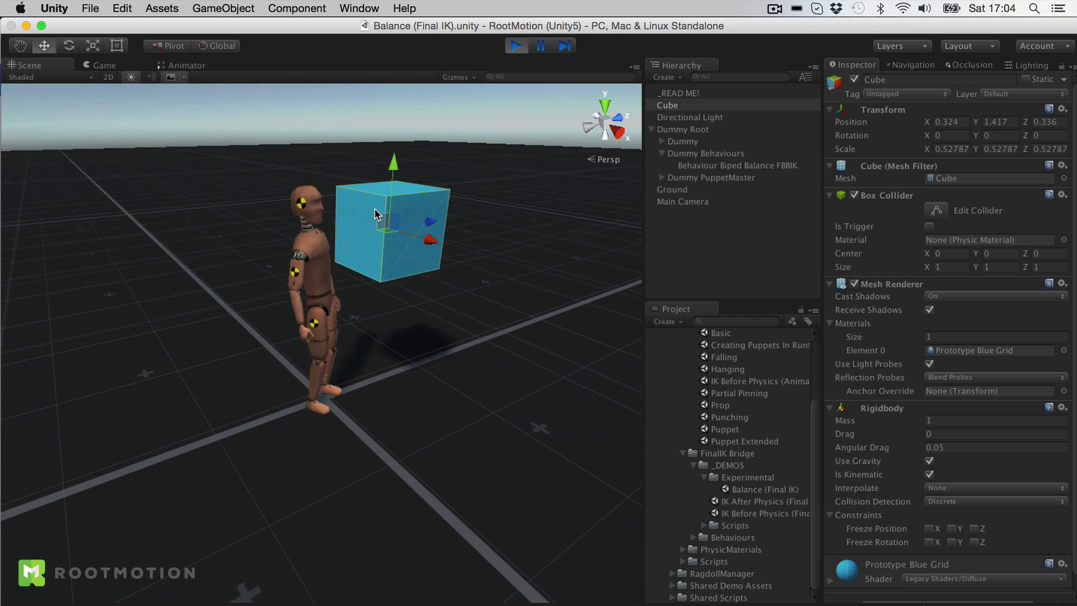
Raise the Cube to about Y 1.70, knock it sideways against the dummy's head, and stop the demo.
left_click_drag(366, 180, 352, 174)
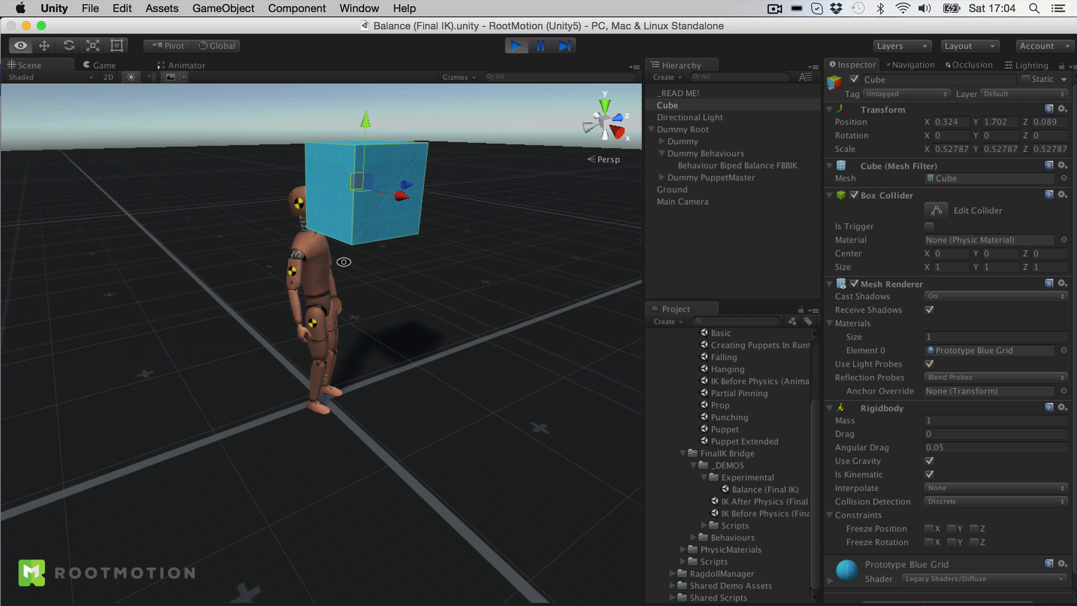
left_click_drag(344, 262, 560, 224, "alt")
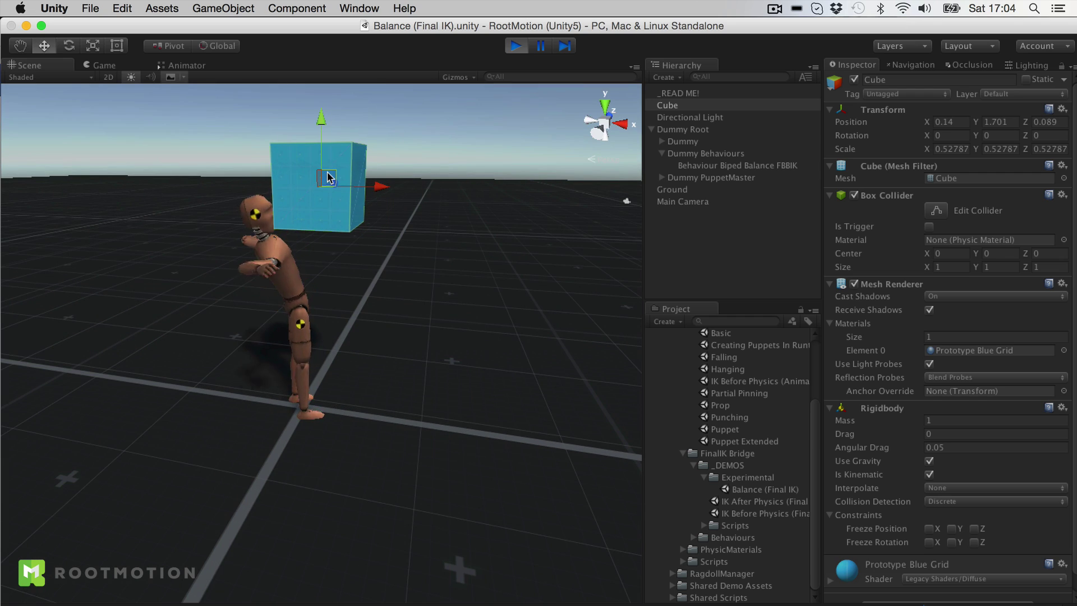
left_click_drag(277, 178, 364, 180)
left_click_drag(457, 257, 451, 19, "alt")
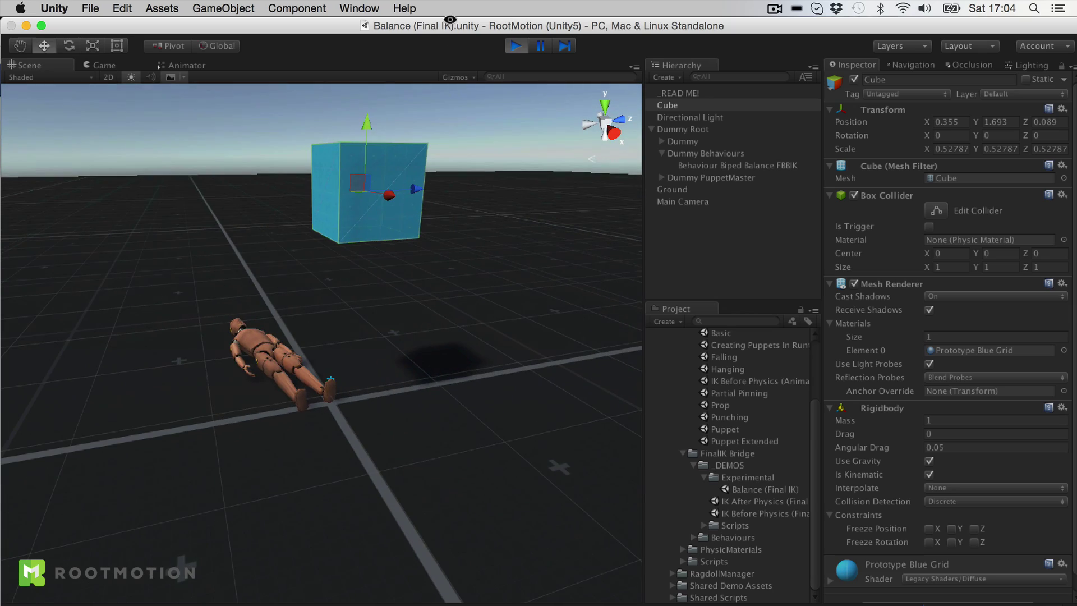
left_click(515, 47)
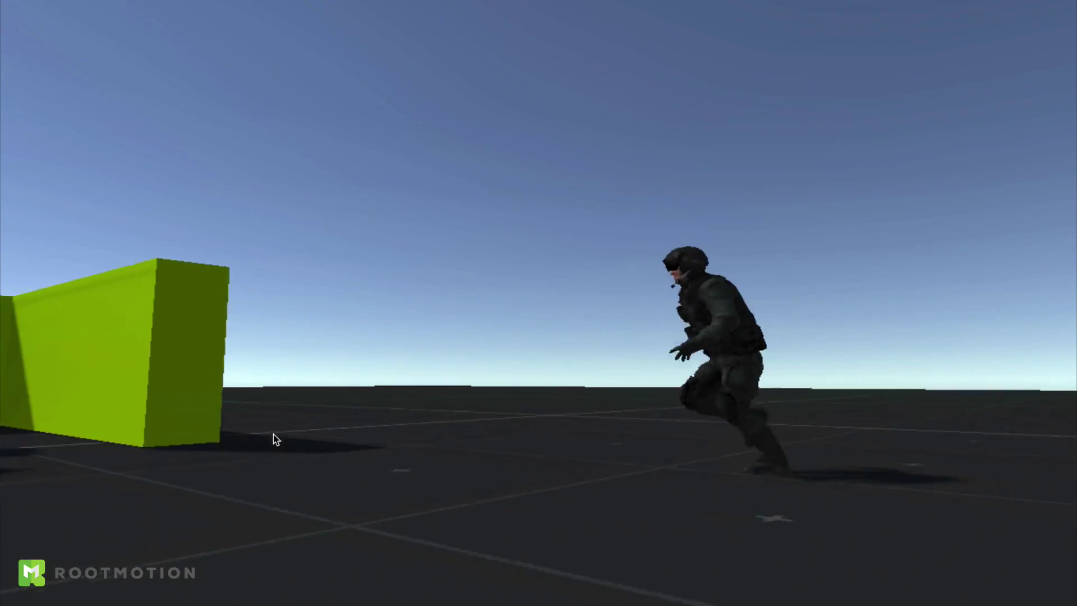
left_click(214, 429)
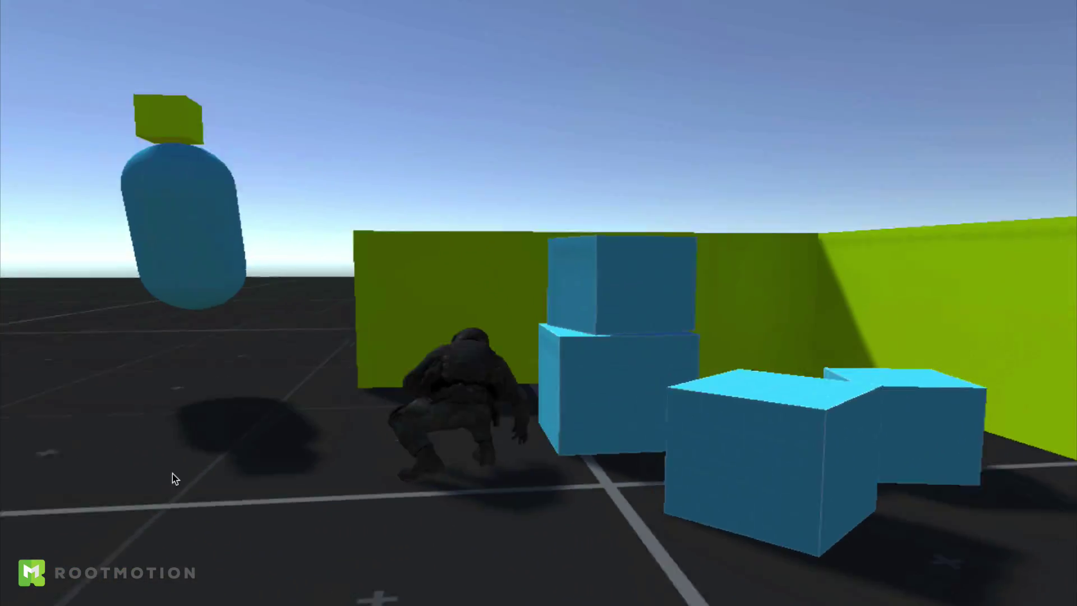
left_click(173, 478)
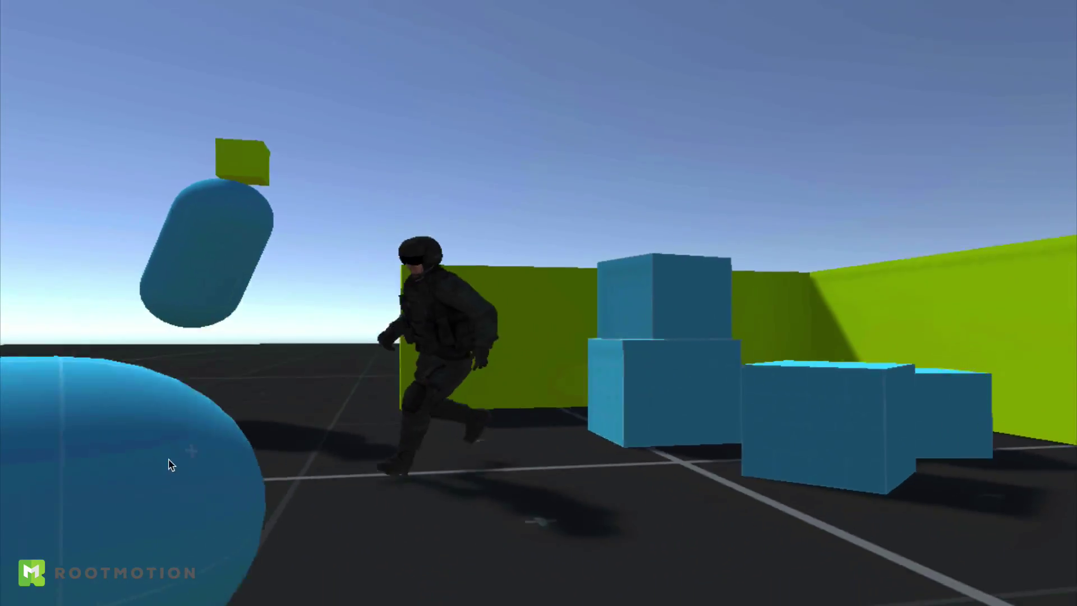
left_click(157, 457)
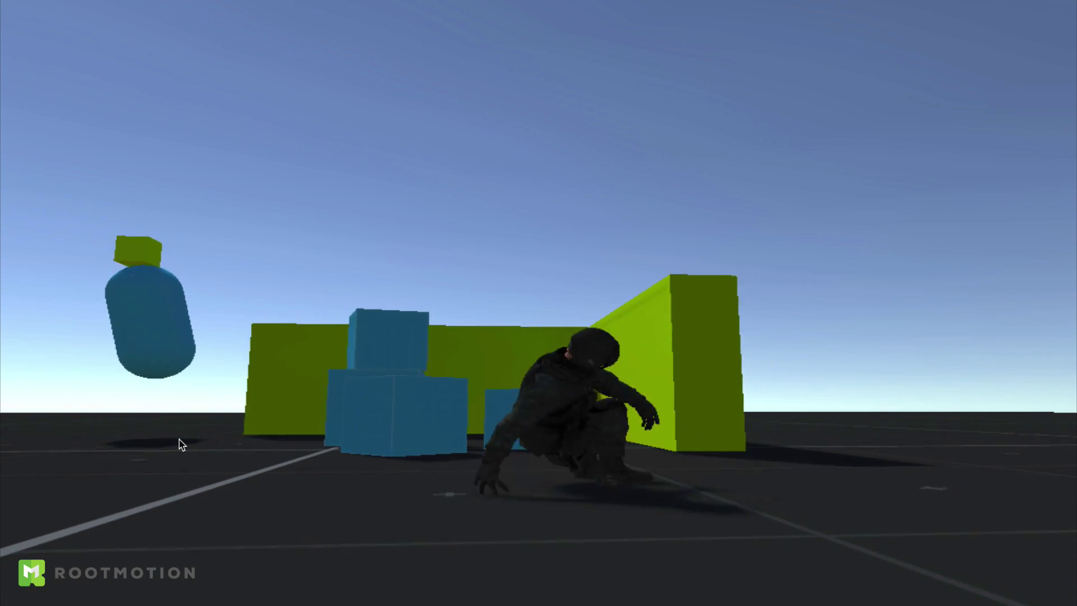
key("d")
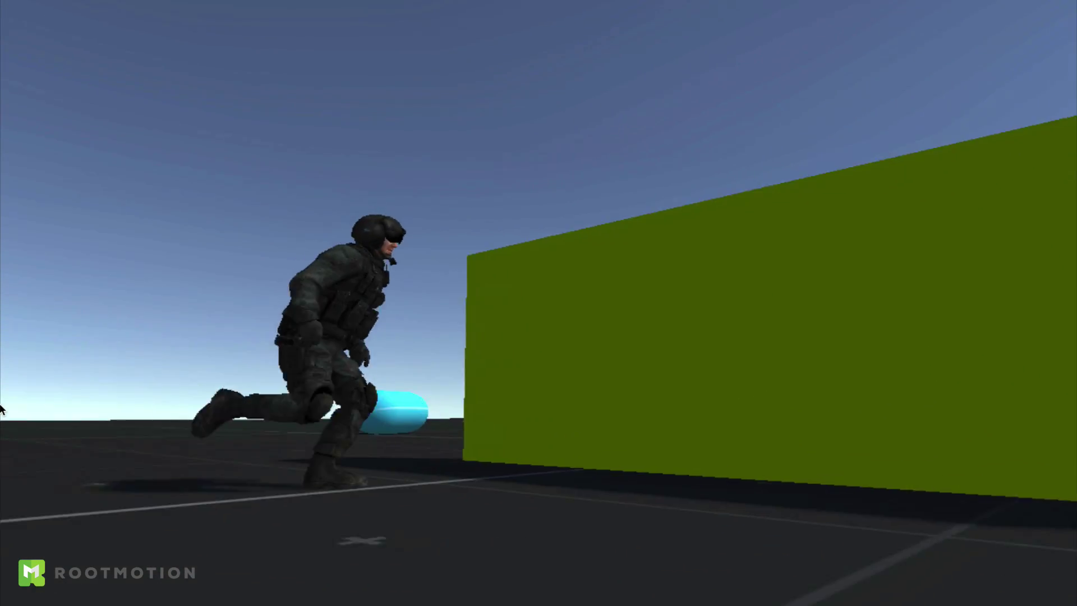